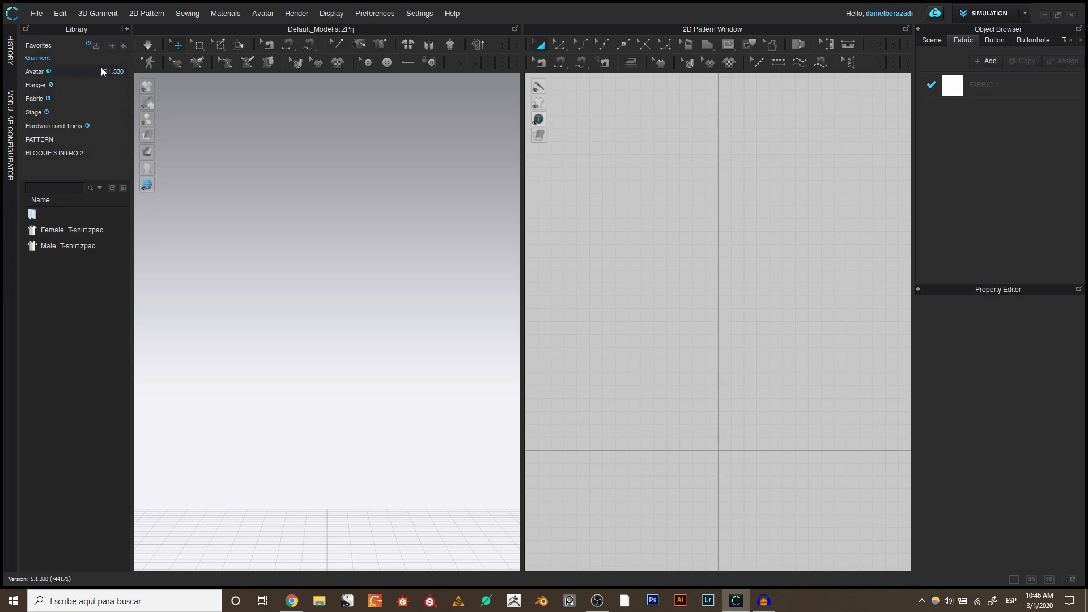
# Browse the PATTERN and BLOQUE 3 INTRO 2 folders in the library favorites.
pyautogui.click(46, 140)
pyautogui.click(49, 154)
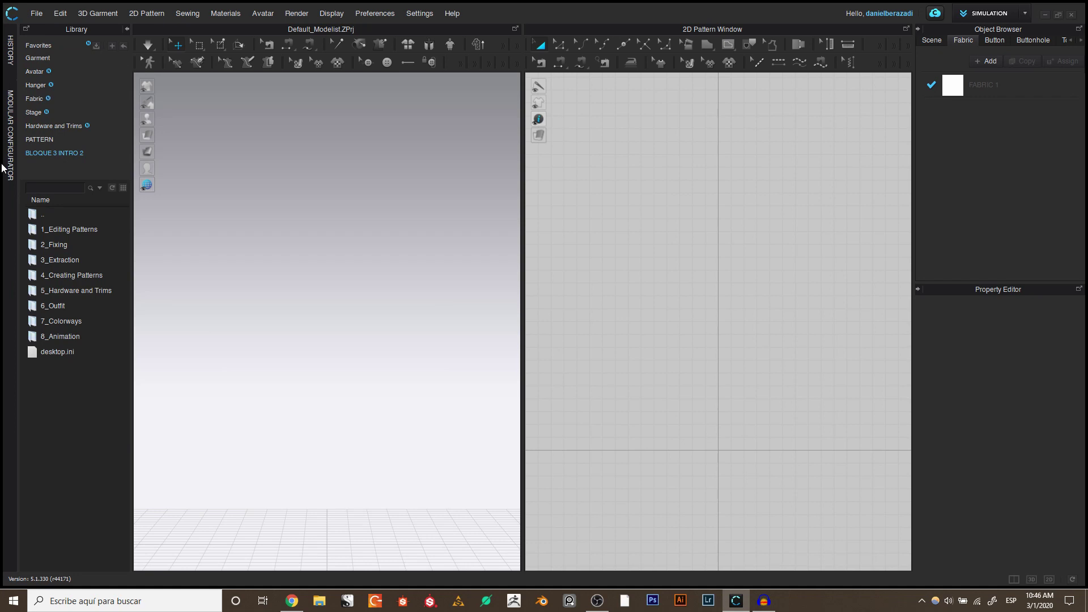
# View the History and Modular Configurator windows, and collapse both together with the Library.
pyautogui.click(9, 57)
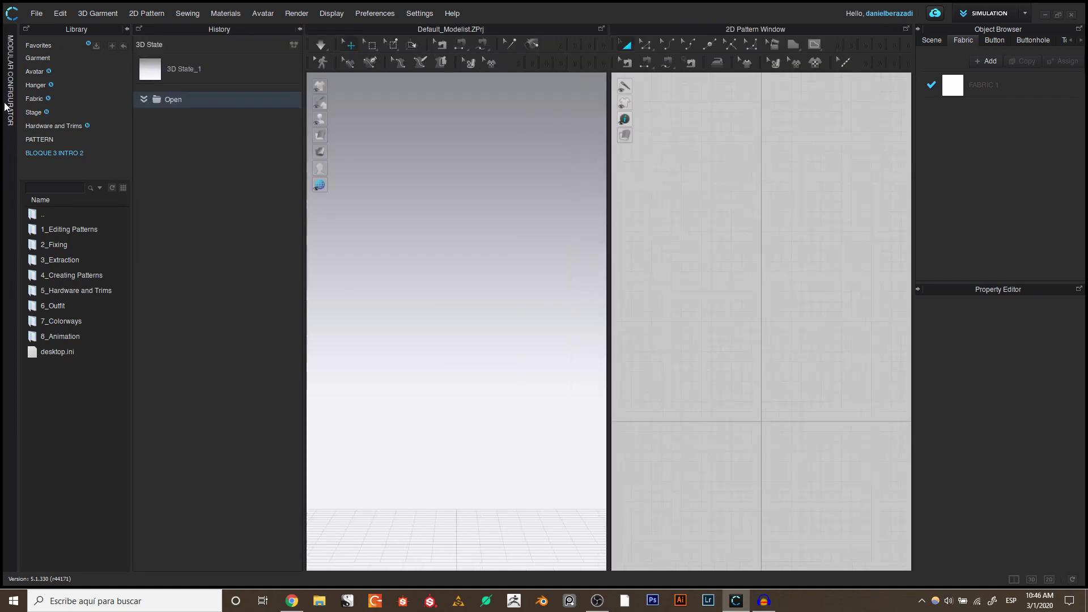
pyautogui.click(5, 107)
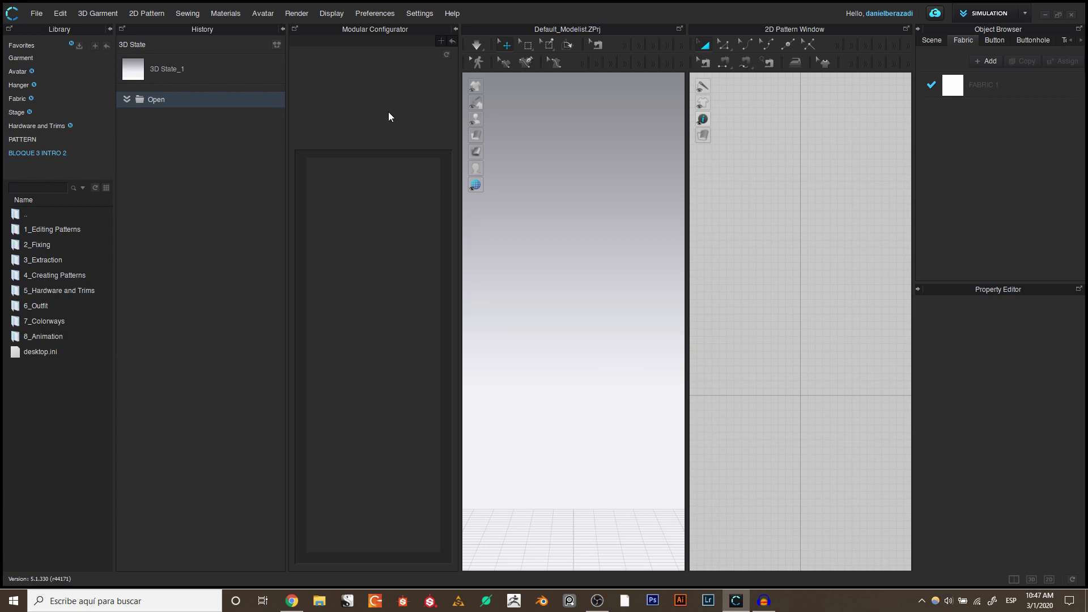
pyautogui.click(455, 29)
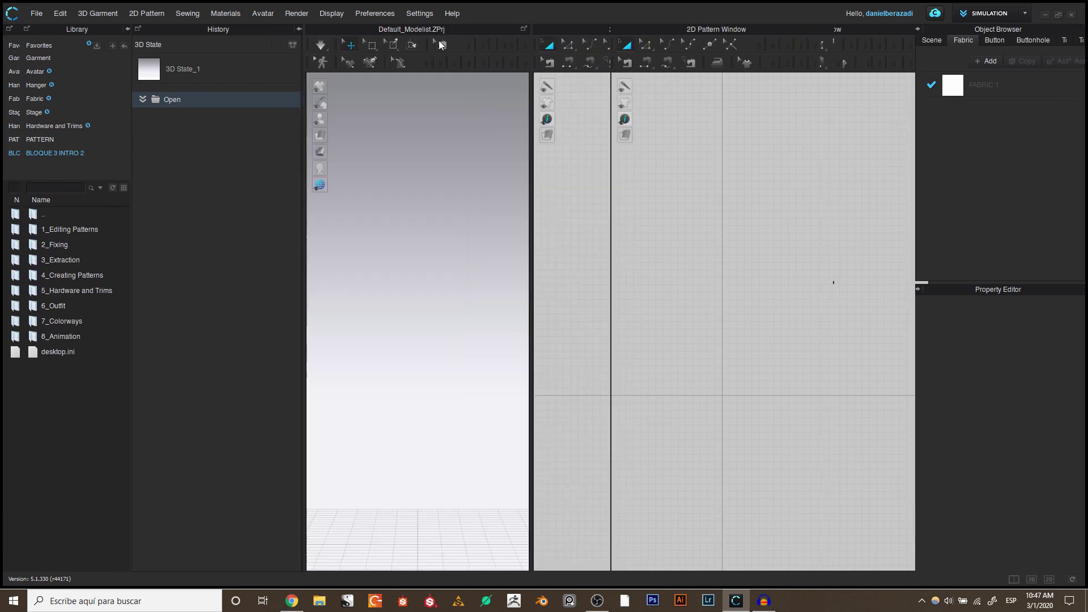
pyautogui.click(299, 29)
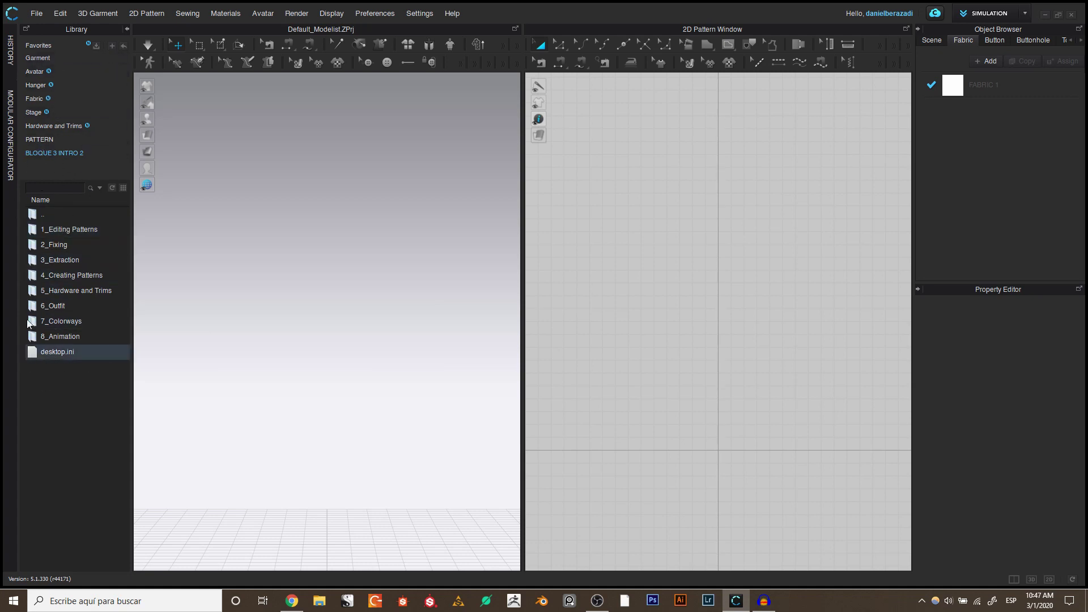
pyautogui.click(127, 29)
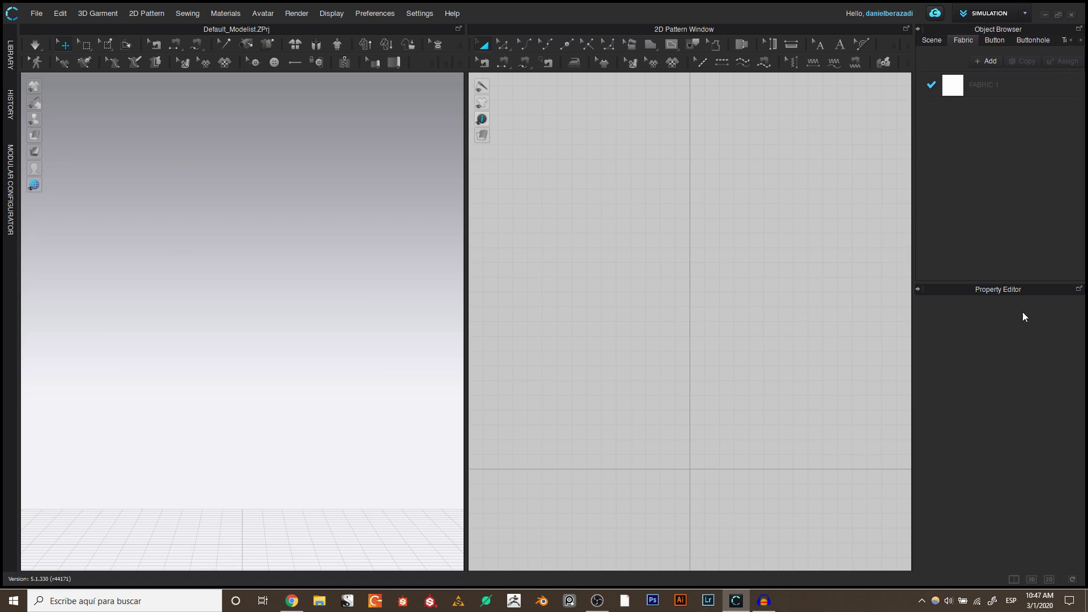
# Collapse and restore the Object Browser, and view its Button and Buttonhole lists.
pyautogui.click(917, 29)
pyautogui.click(1077, 57)
pyautogui.click(992, 41)
pyautogui.click(1033, 41)
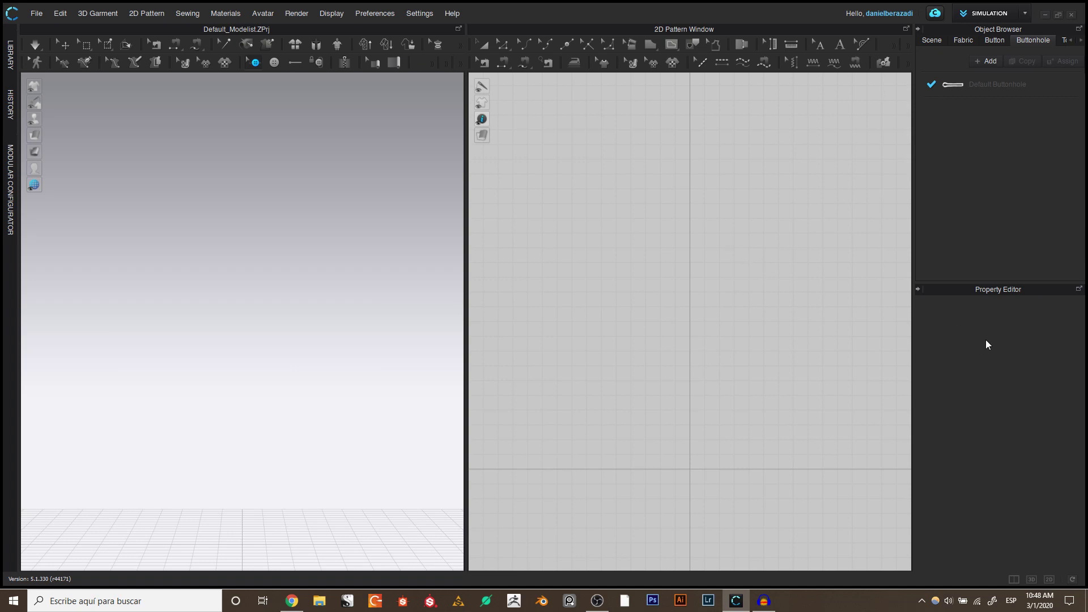
pyautogui.press('Escape')
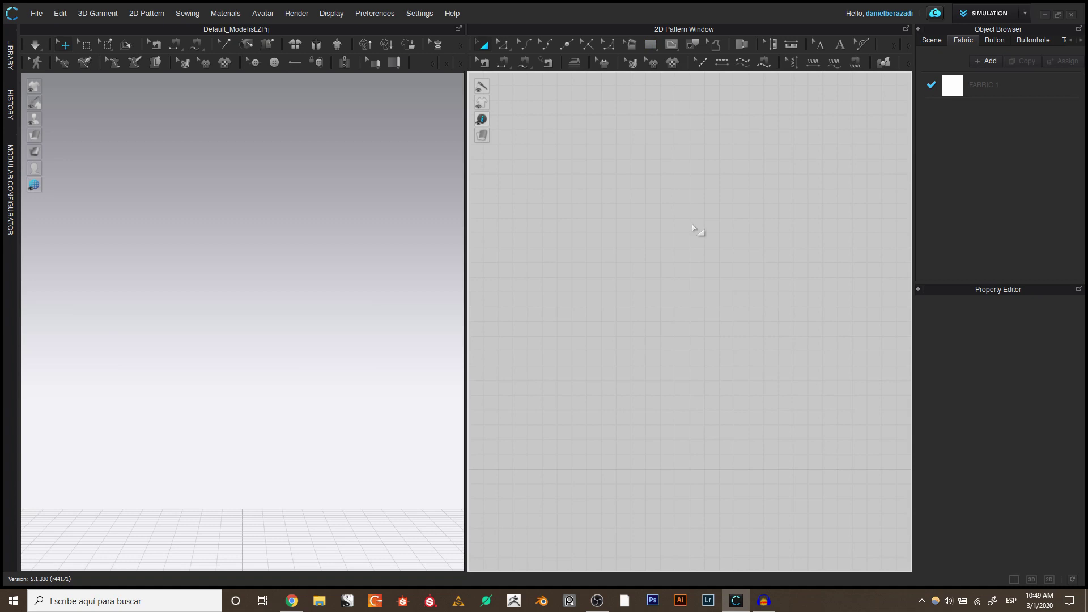
# Draw a rectangular pattern about 123 cm wide and 174 cm high in the 2D workspace.
pyautogui.click(649, 47)
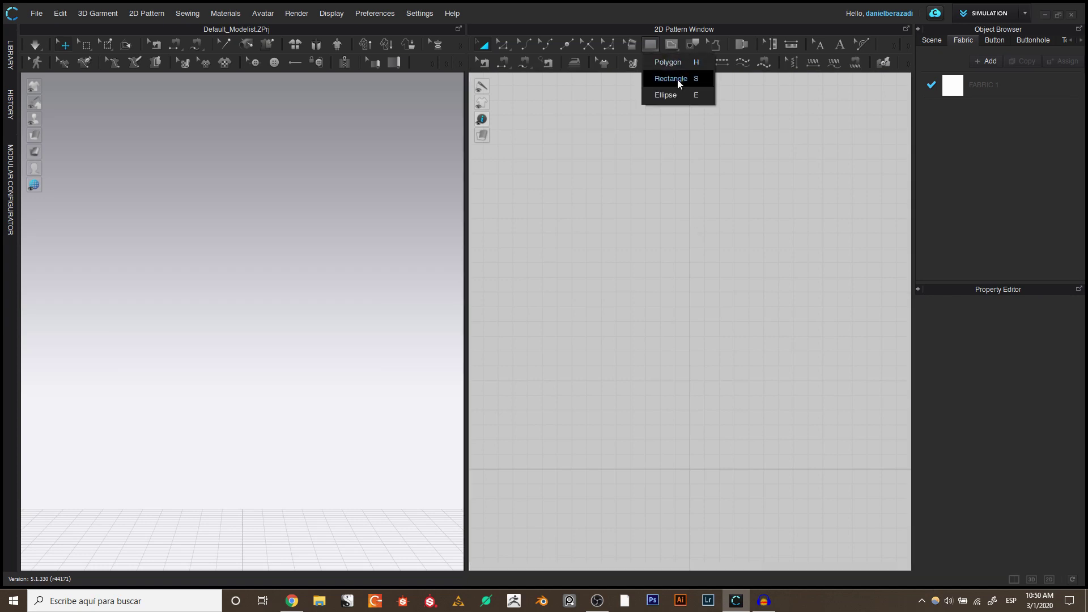
pyautogui.click(672, 80)
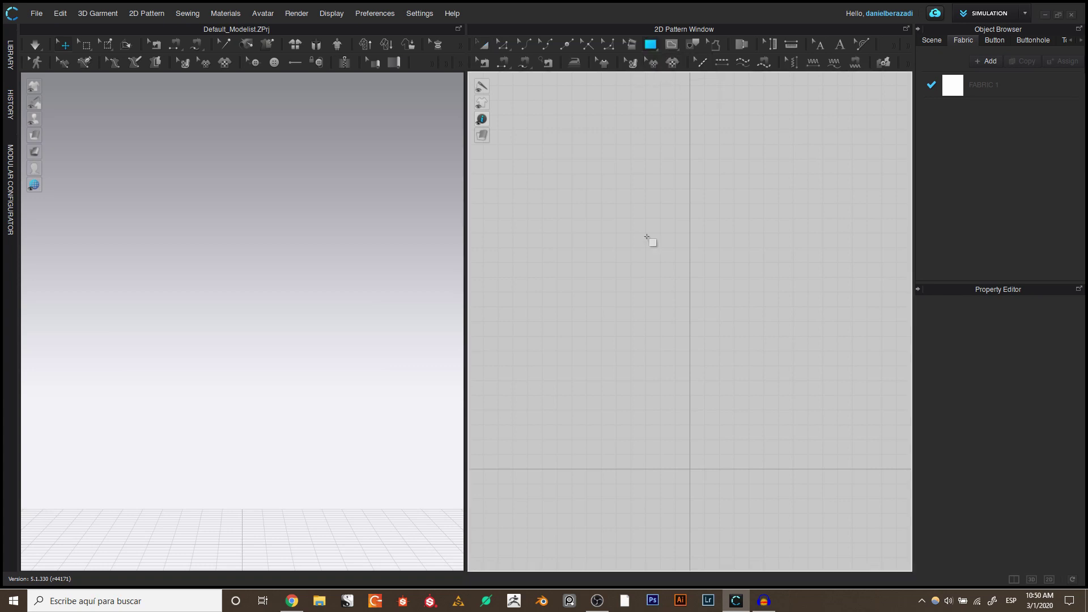
pyautogui.moveTo(592, 202); pyautogui.dragTo(774, 458)
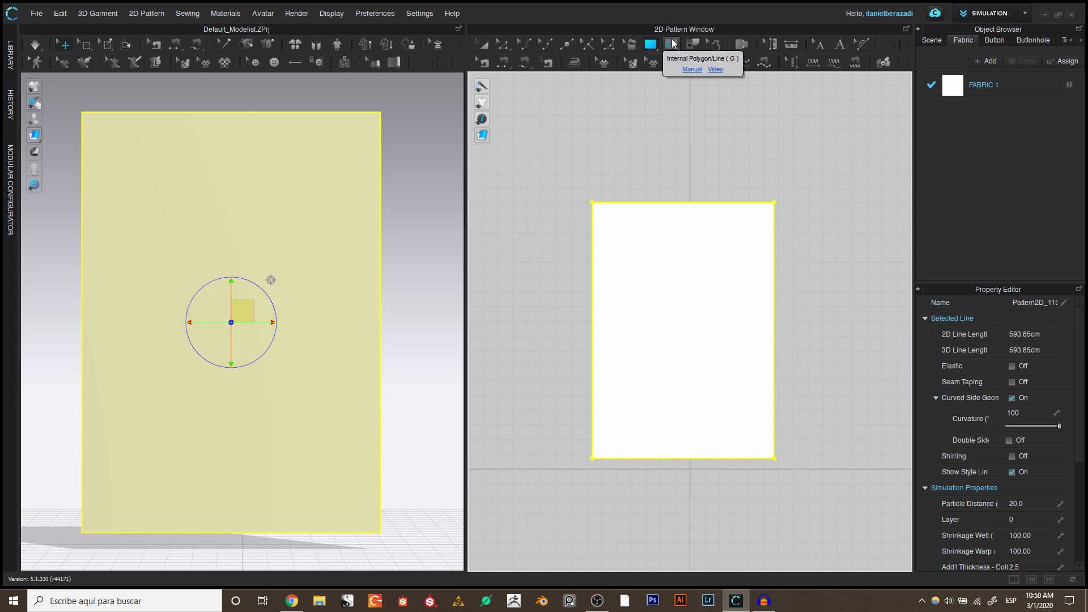
# Try to start an internal polygon in the empty area outside the rectangular pattern.
pyautogui.click(674, 44)
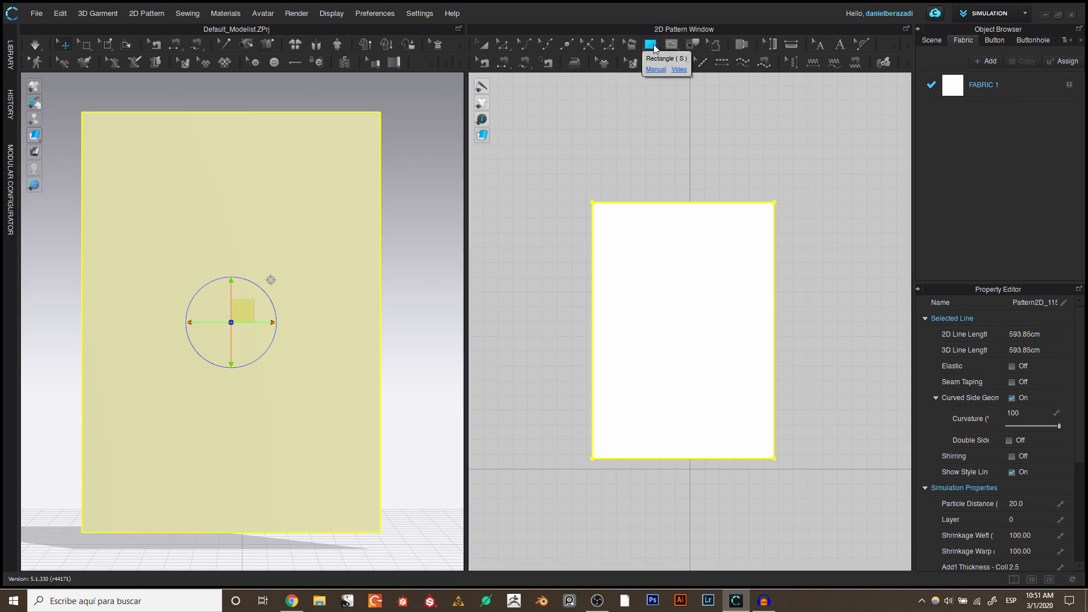
pyautogui.click(651, 44)
pyautogui.click(671, 44)
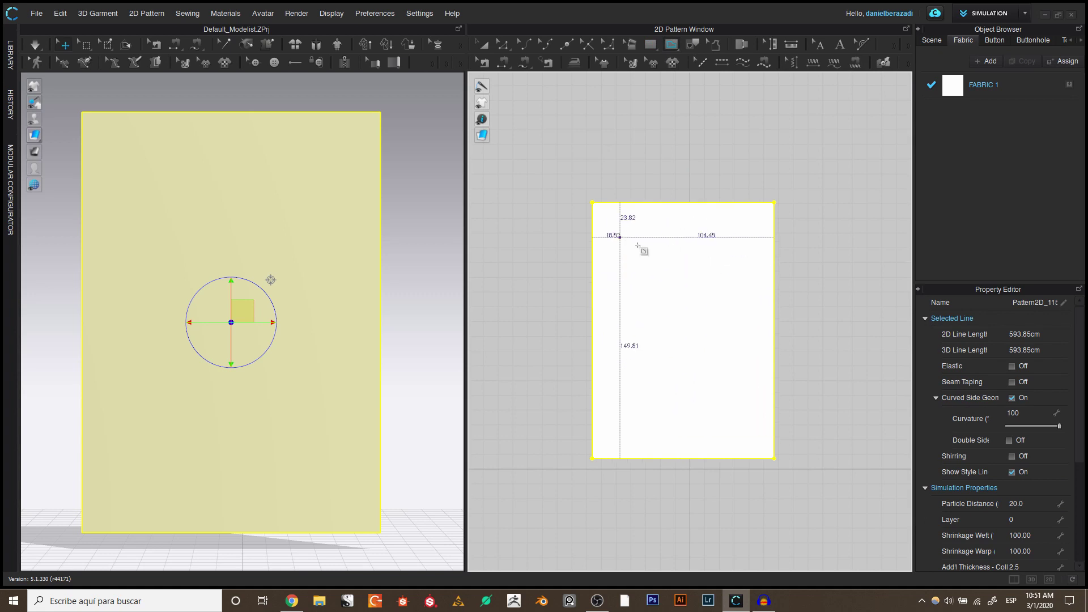
pyautogui.click(659, 138)
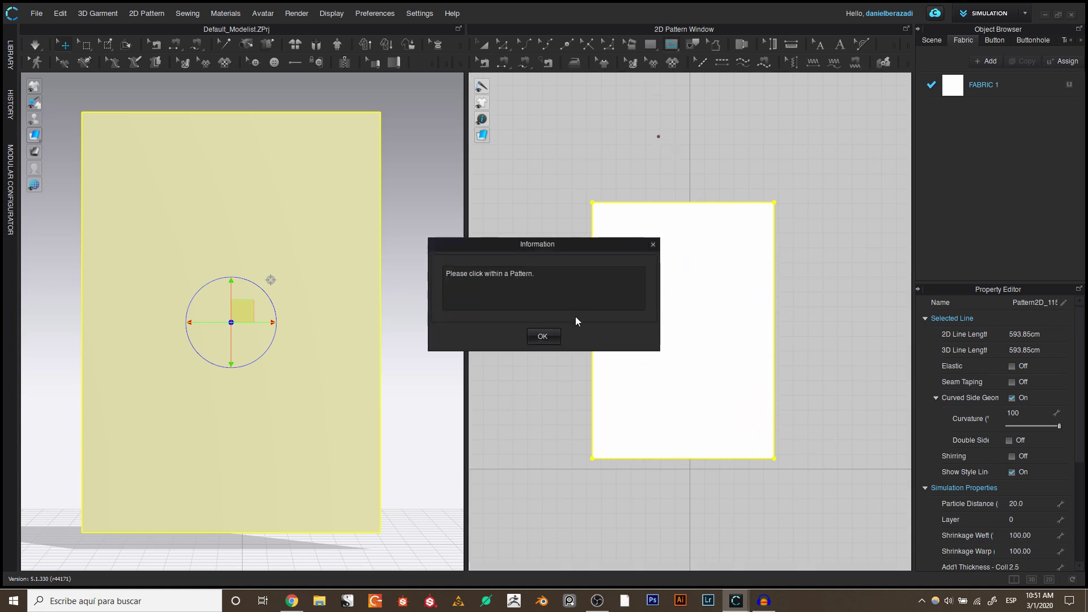
pyautogui.click(556, 338)
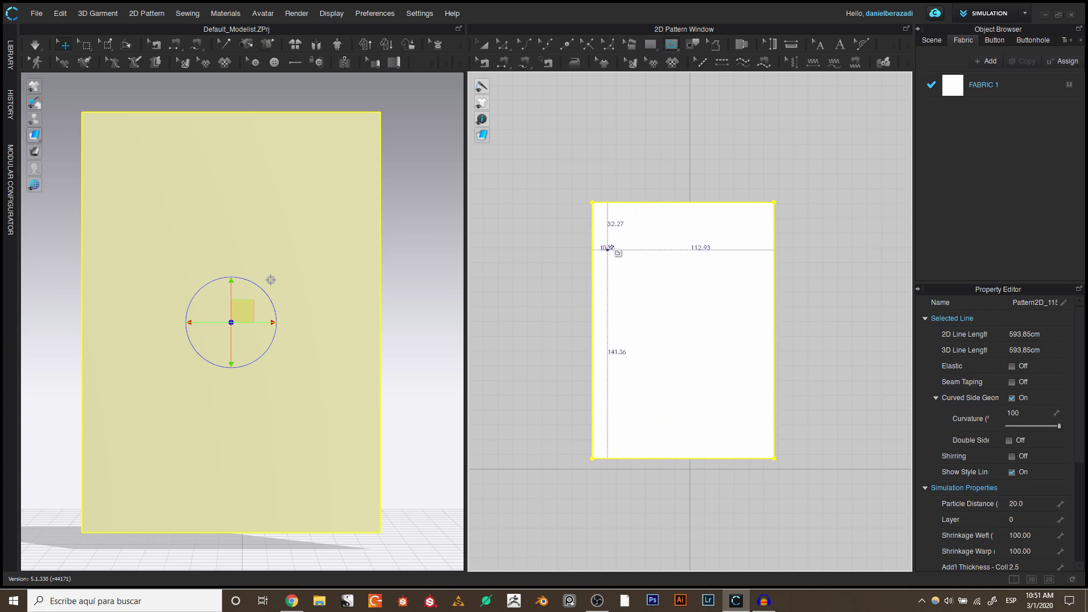
# Draw a closed six-point internal polygon about 408 cm in perimeter inside the rectangle, with straight upper sides and curved lower sides.
pyautogui.click(618, 220)
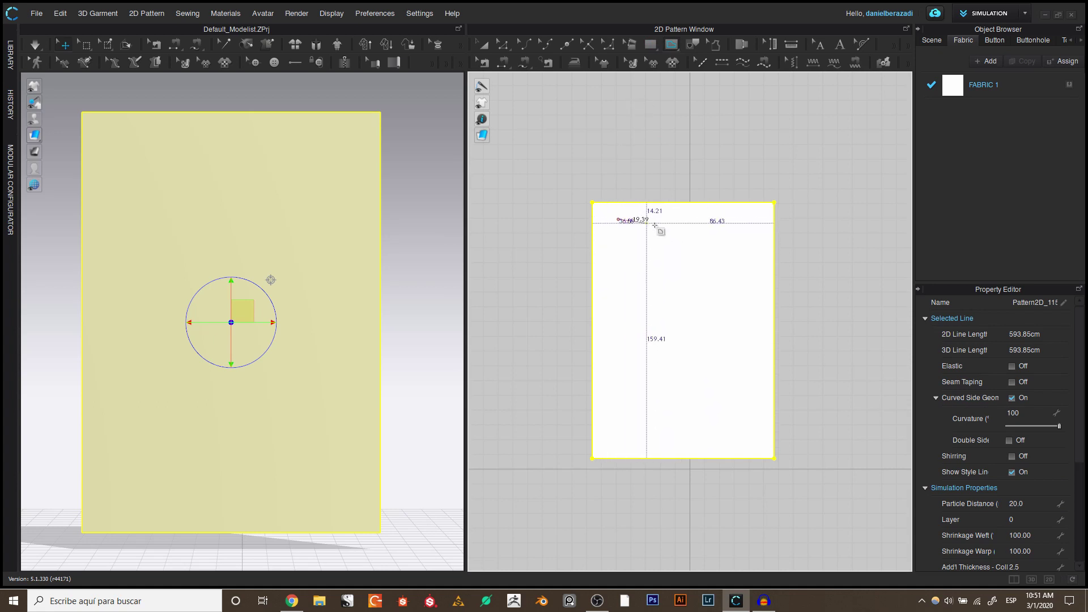
pyautogui.click(726, 228)
pyautogui.click(752, 305)
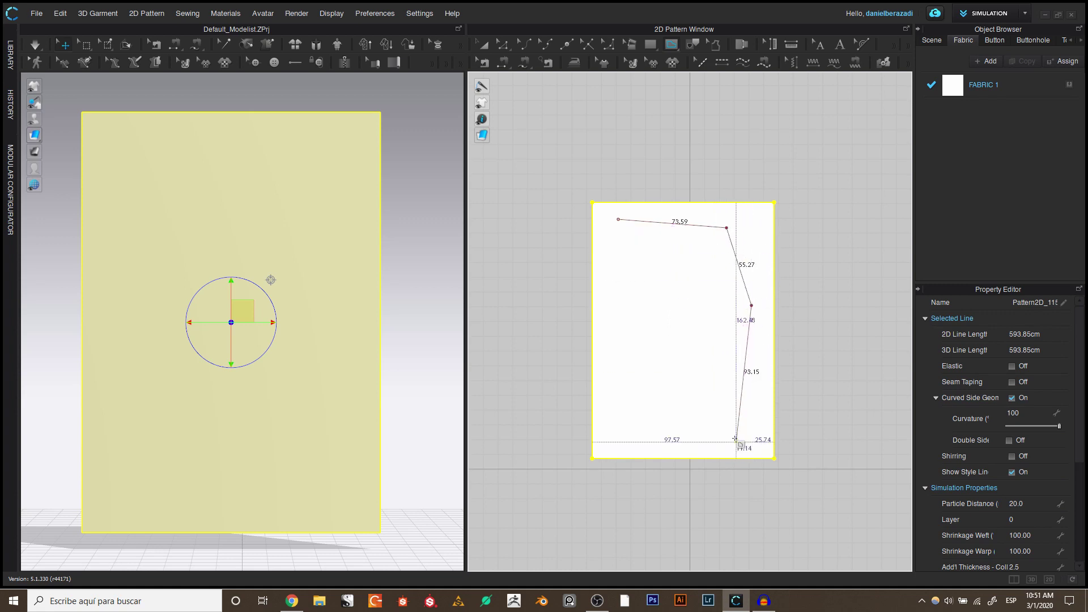
pyautogui.moveTo(722, 407); pyautogui.dragTo(695, 420)
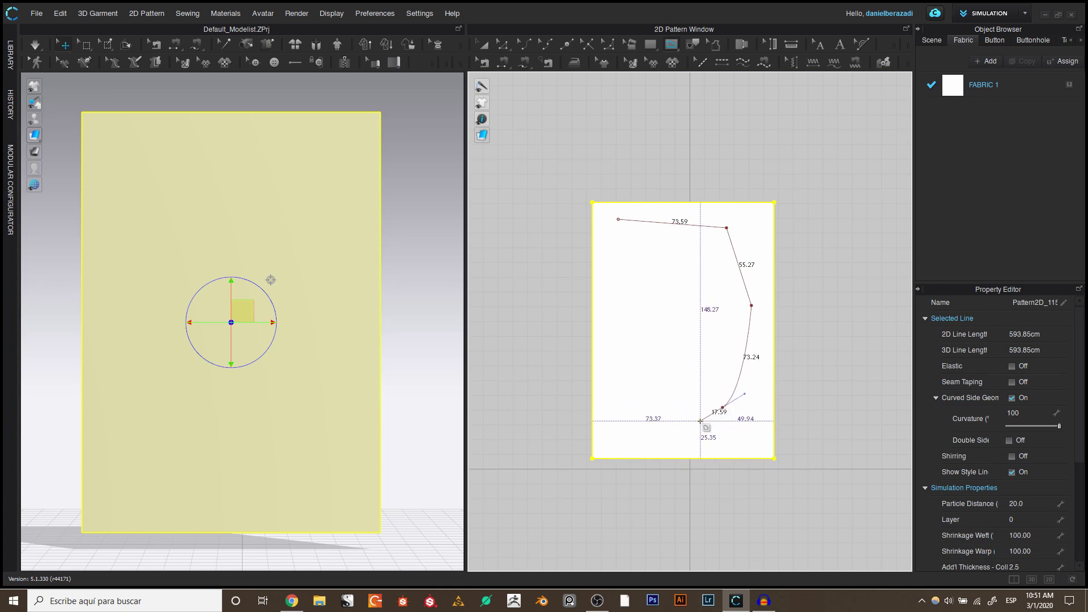
pyautogui.moveTo(618, 383); pyautogui.dragTo(607, 353)
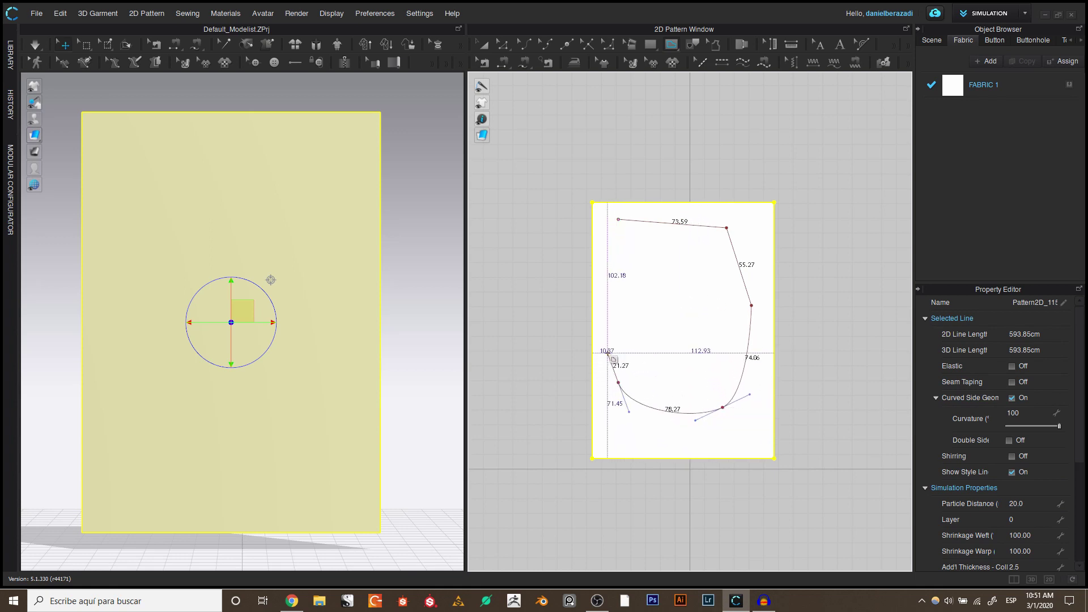
pyautogui.click(659, 285)
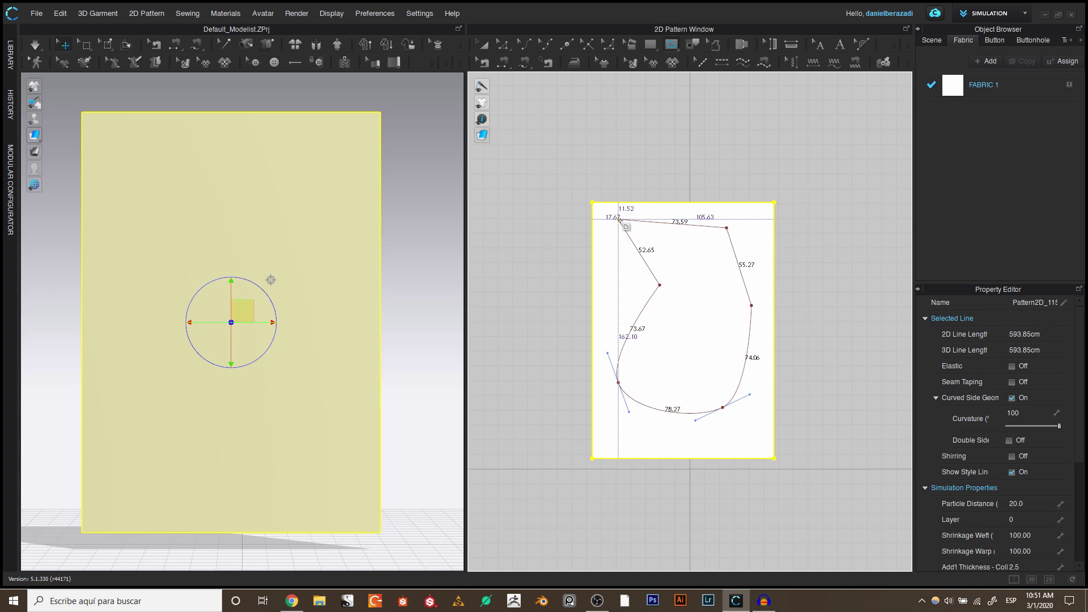
pyautogui.click(620, 219)
pyautogui.press('a')
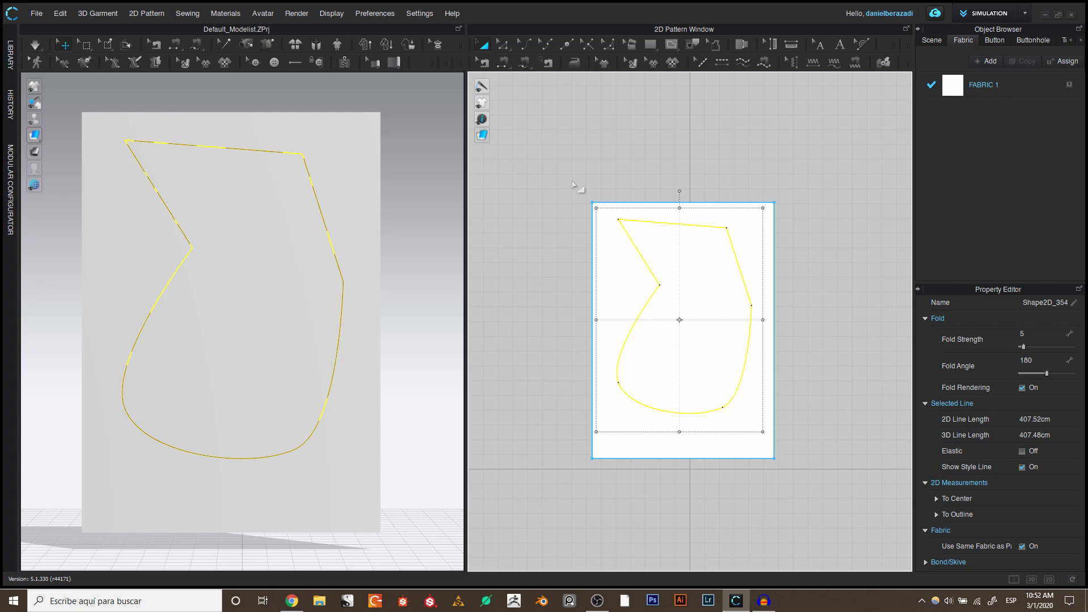
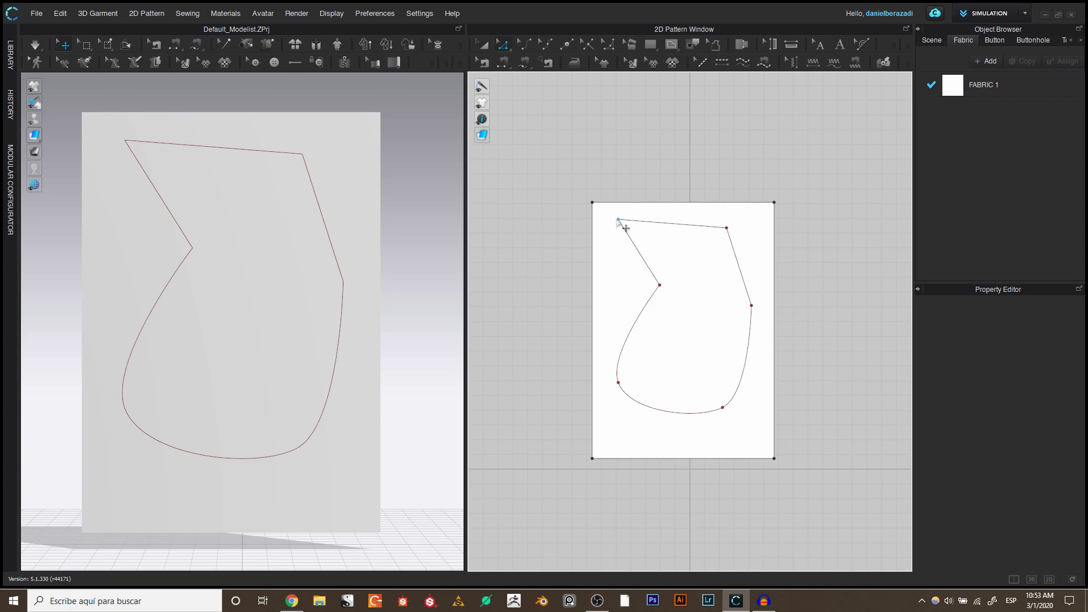
# Move the internal shape's two upper points to form a horizontal top edge about 50 cm long.
pyautogui.moveTo(625, 228); pyautogui.dragTo(759, 256)
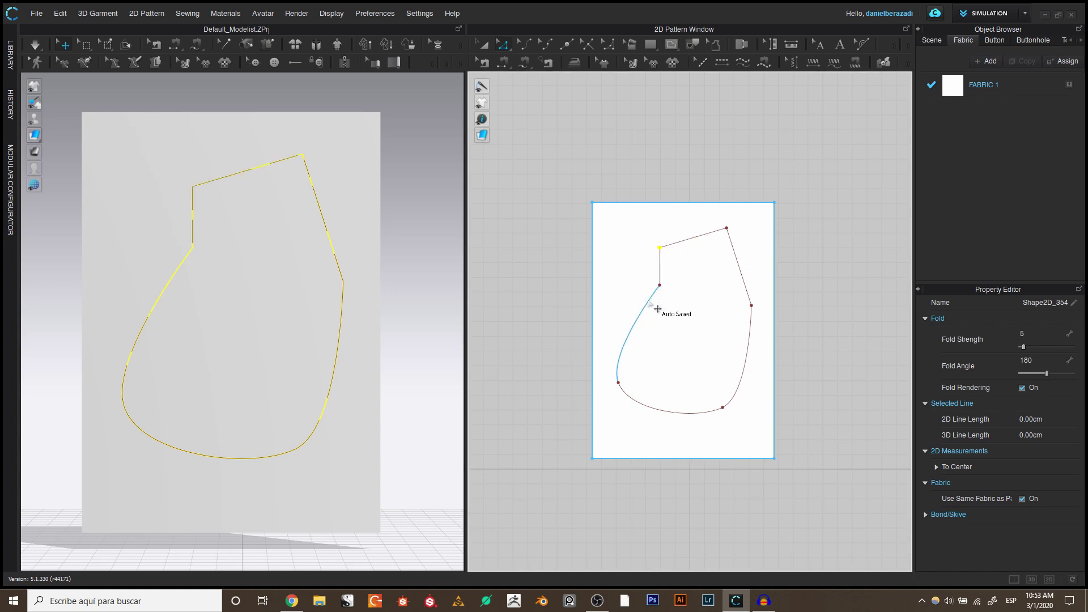
pyautogui.click(727, 229)
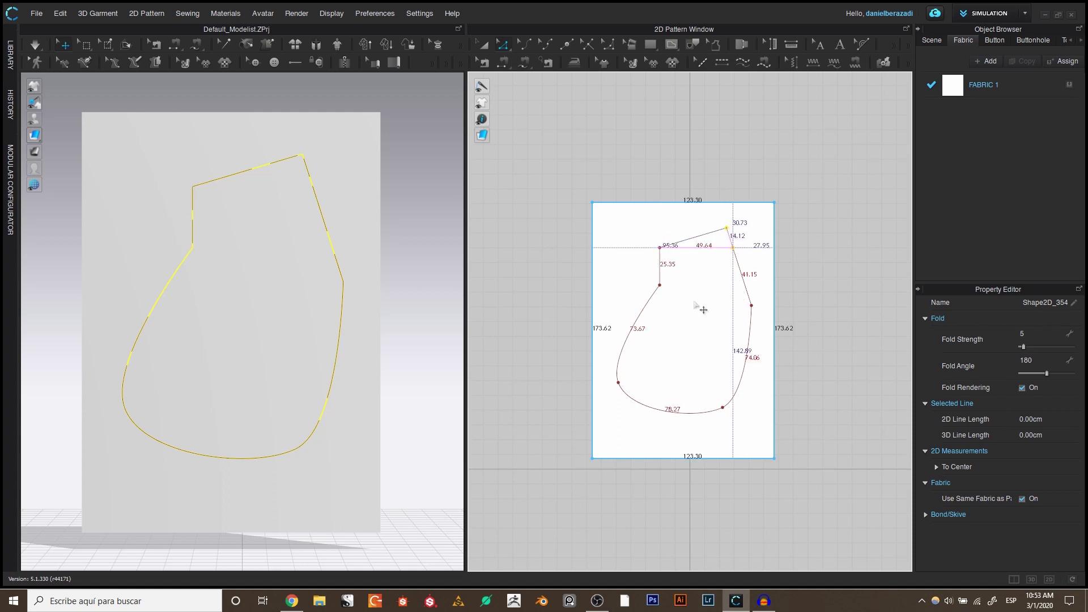
pyautogui.hotkey('ctrl', 'z')
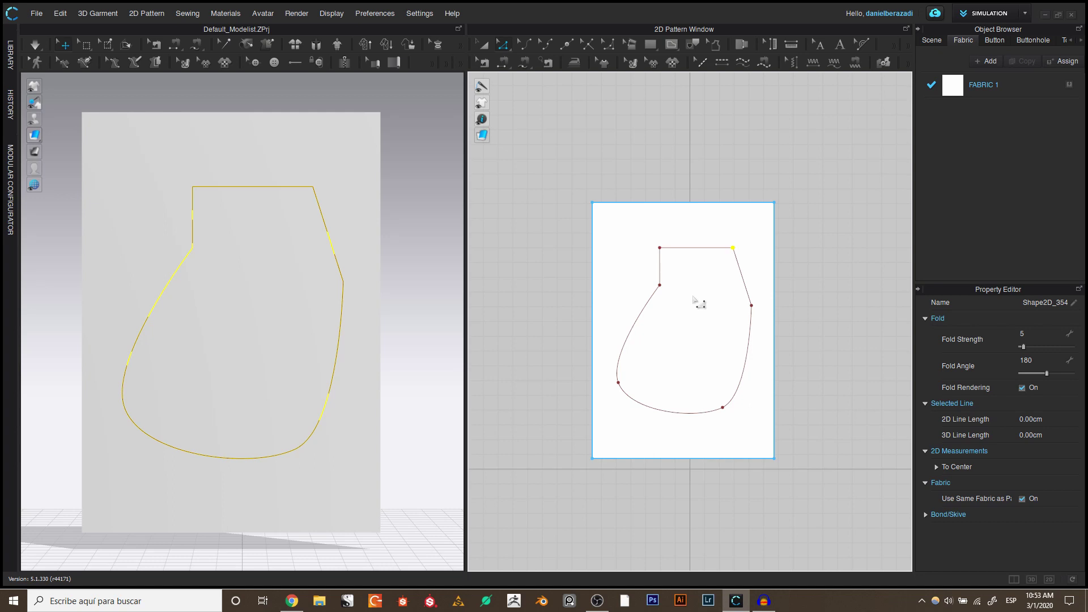
# Use Transform Pattern to select the internal shape and the whole rectangular pattern in turn, clearing each selection.
pyautogui.click(488, 47)
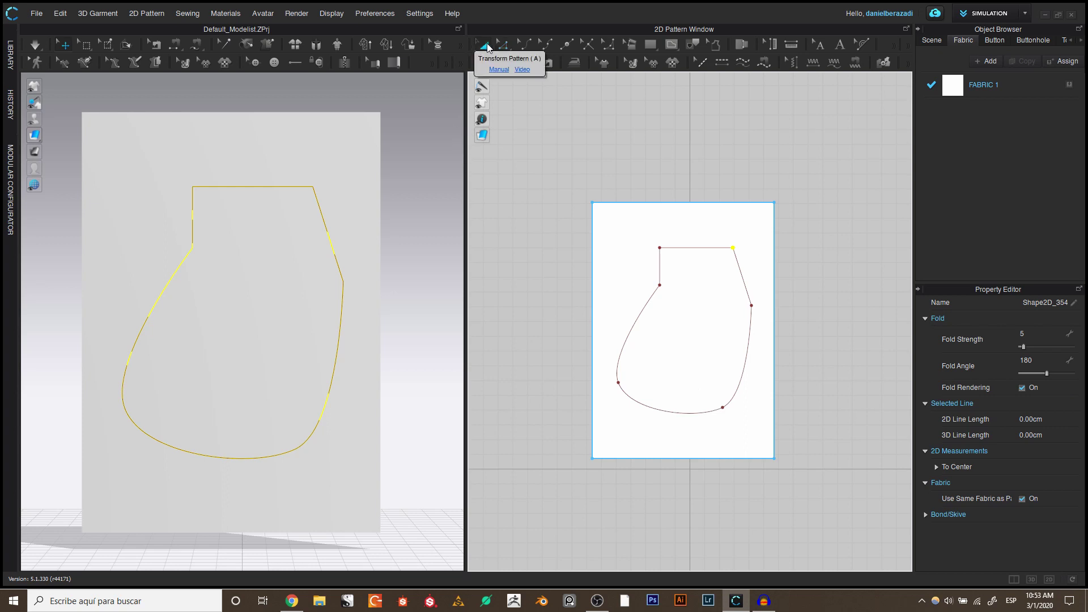
pyautogui.click(680, 250)
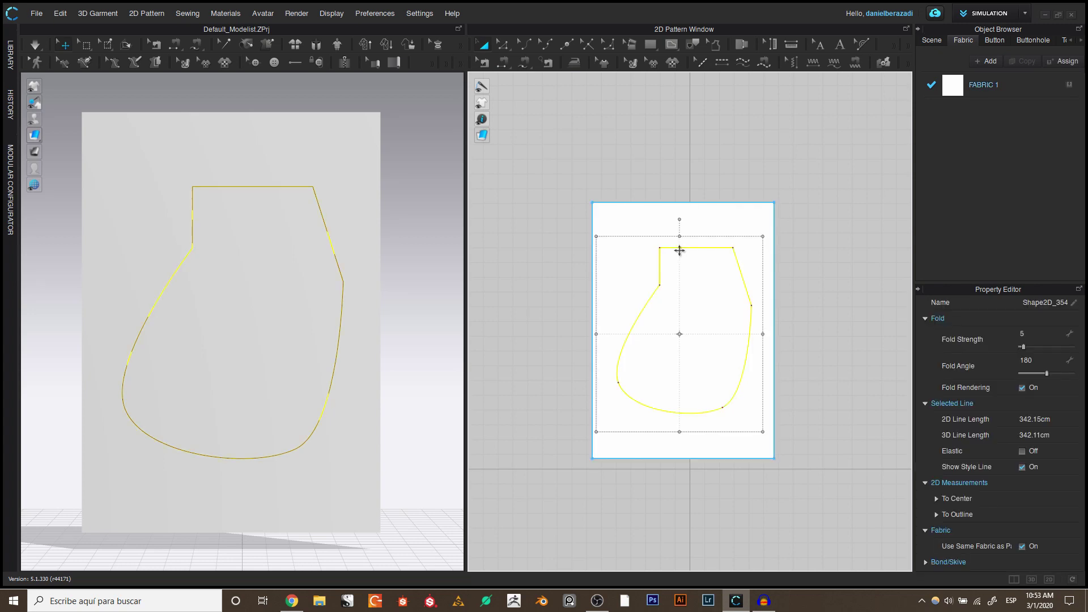
pyautogui.click(651, 173)
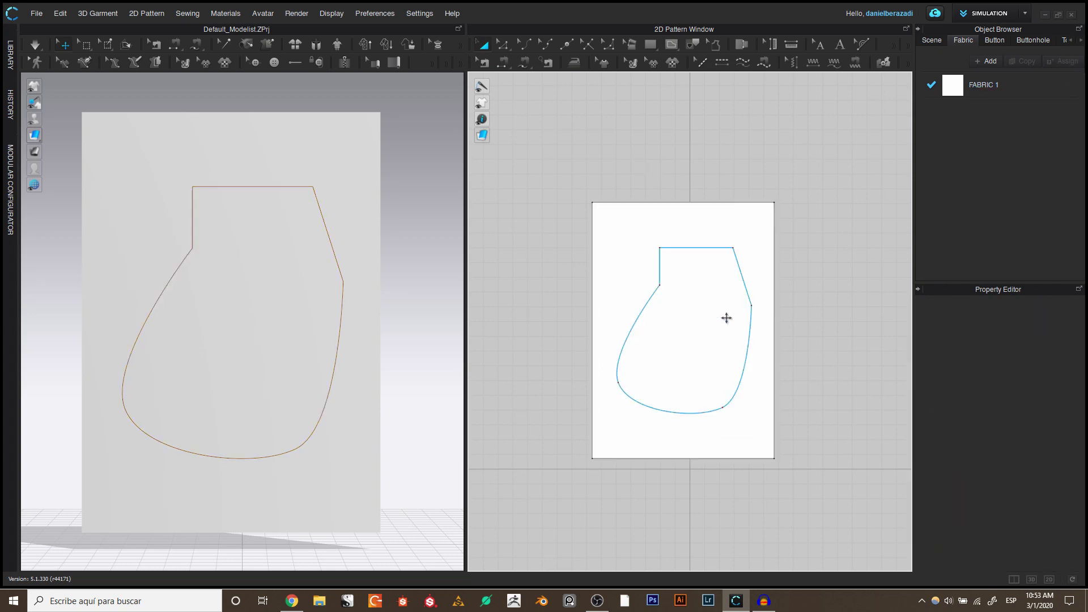
pyautogui.scroll(-6, 722, 313)
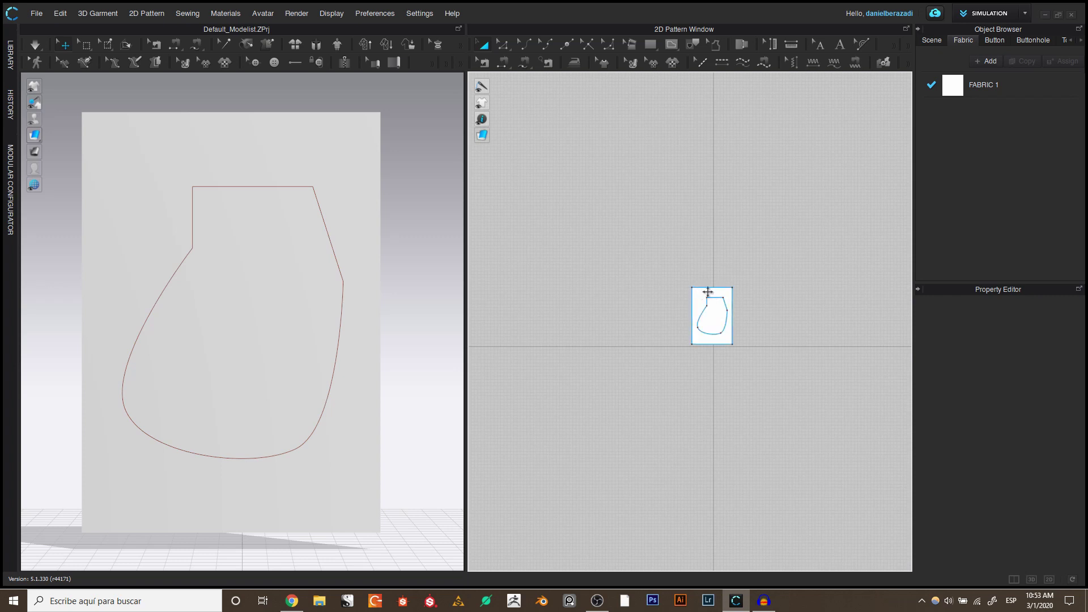
pyautogui.scroll(3, 719, 303)
pyautogui.scroll(3, 726, 309)
pyautogui.click(719, 347)
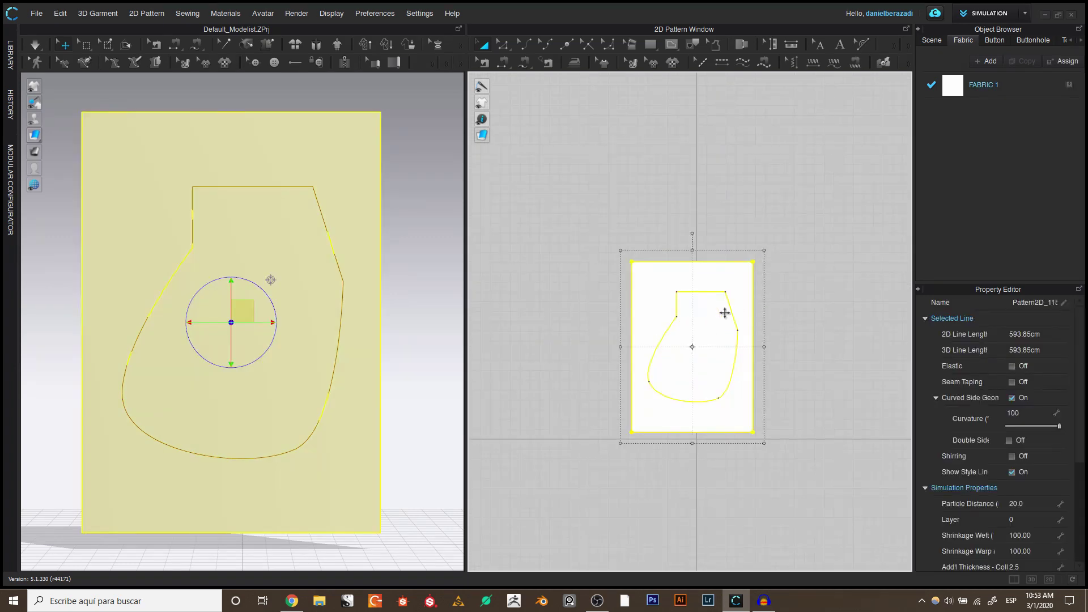
pyautogui.click(626, 203)
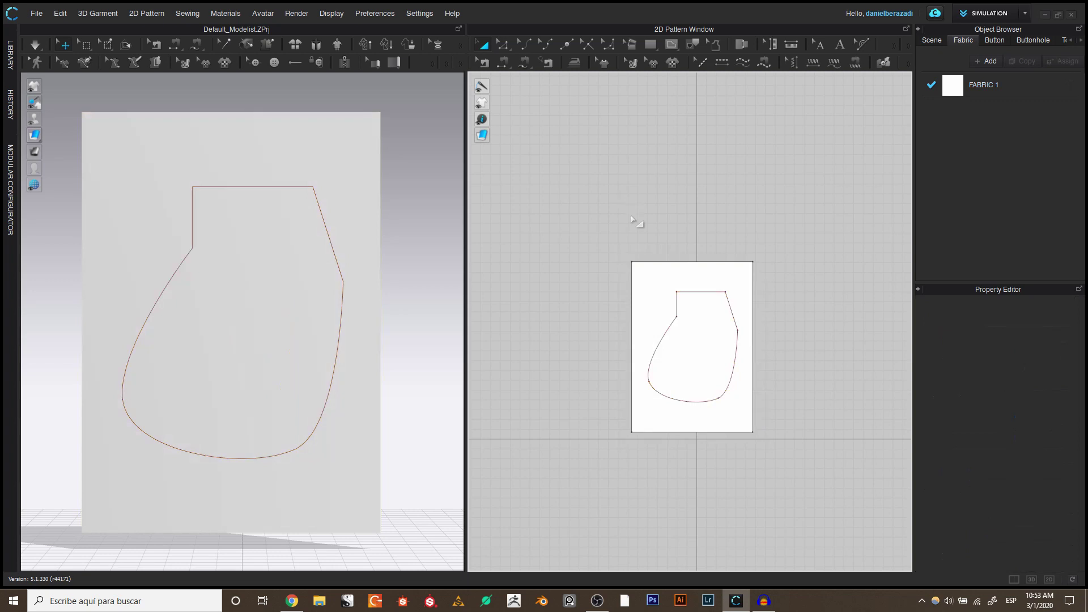
# Use Edit Pattern to select the internal shape's top edge, its upper-right point, and finally the entire outline.
pyautogui.click(505, 49)
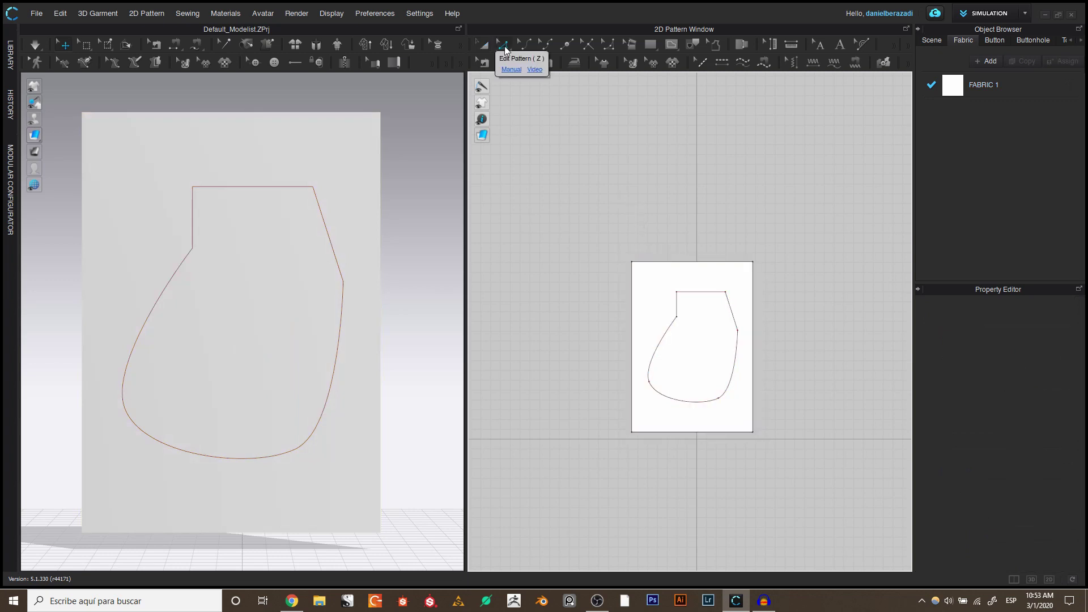
pyautogui.scroll(3, 812, 313)
pyautogui.moveTo(793, 335); pyautogui.dragTo(816, 304, button='middle')
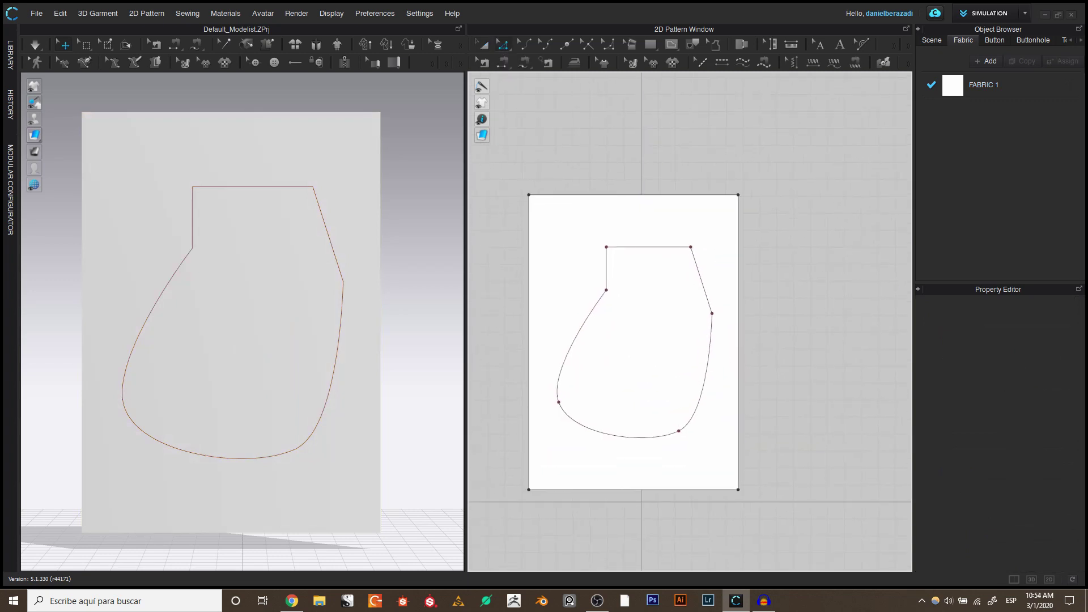
pyautogui.click(640, 259)
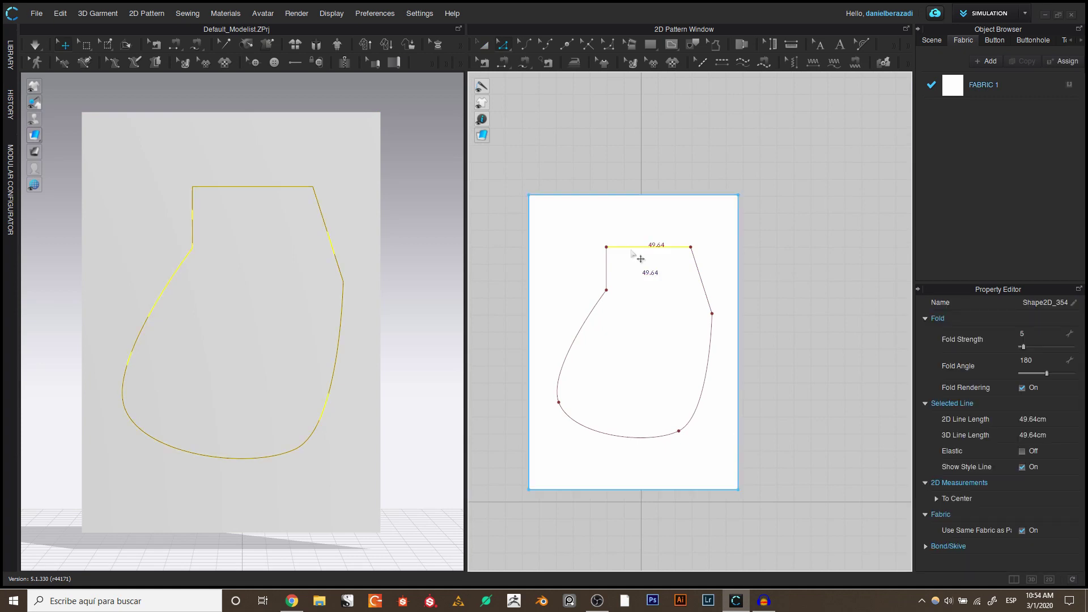
pyautogui.click(690, 247)
pyautogui.doubleClick(657, 249)
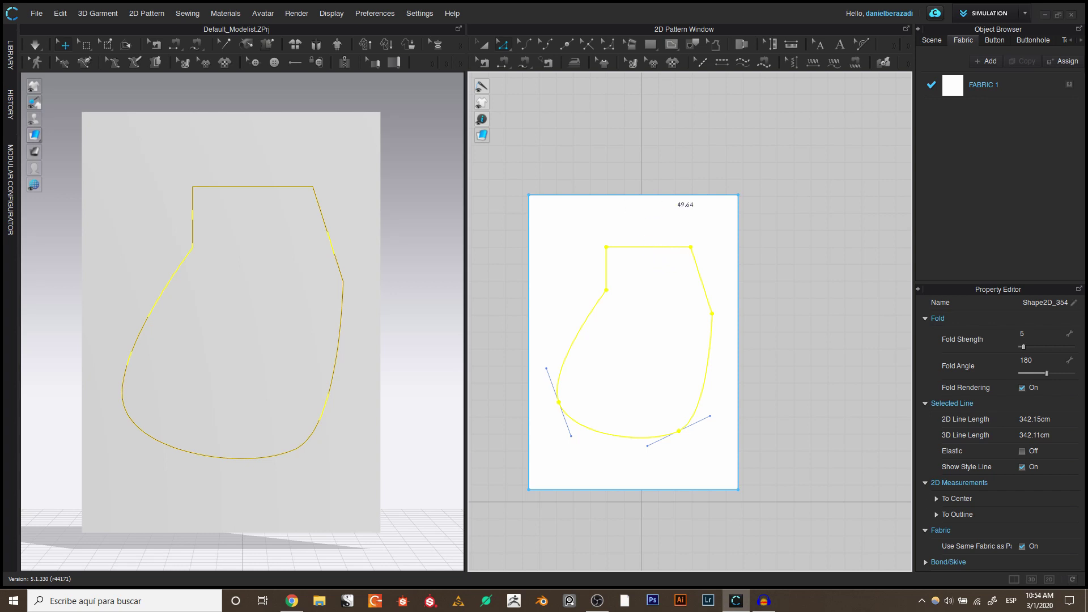
# Select the internal shape's entire outline, convert it to a hole in the rectangular pattern, and clear the selection.
pyautogui.rightClick(670, 252)
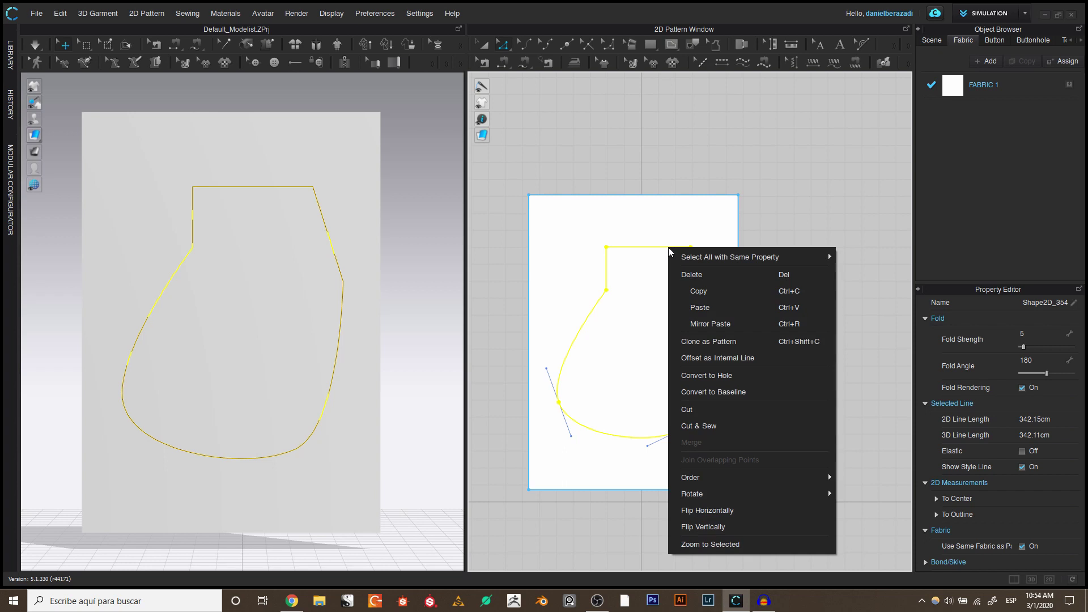
pyautogui.click(637, 248)
pyautogui.click(639, 247)
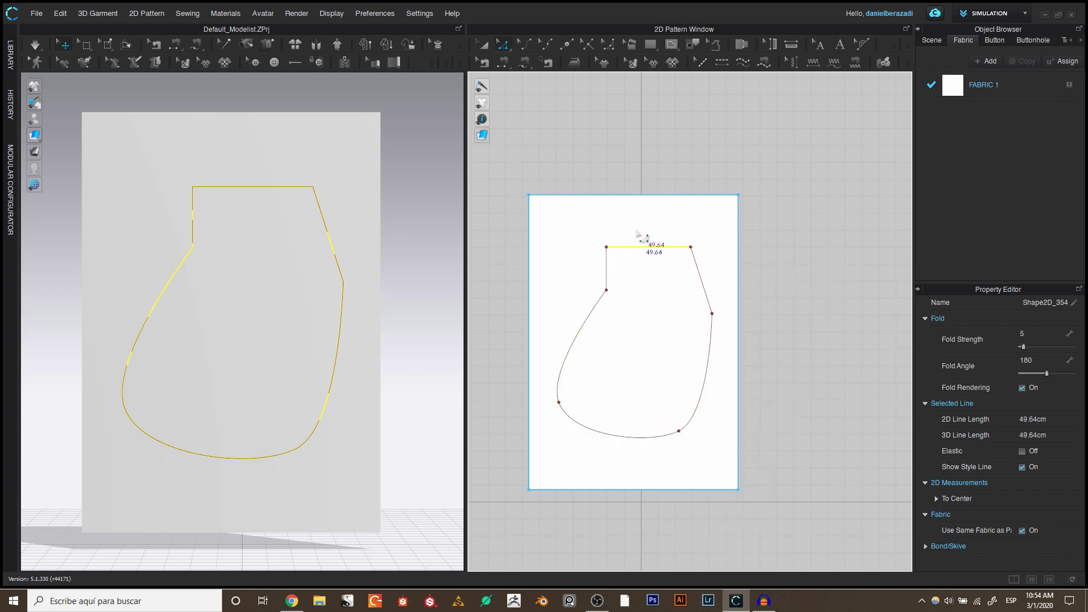
pyautogui.click(649, 258)
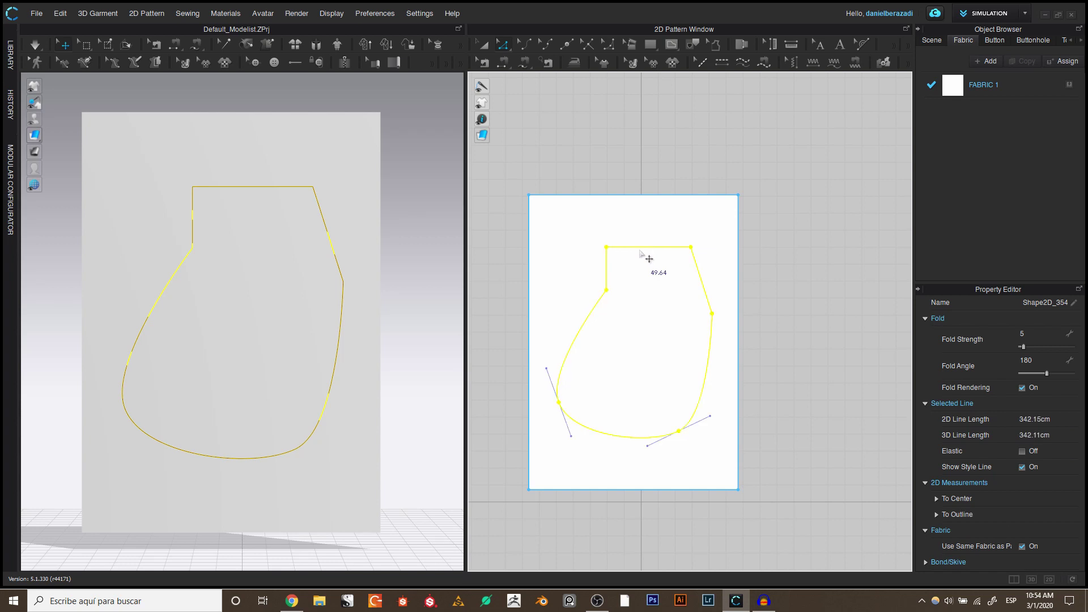
pyautogui.rightClick(639, 248)
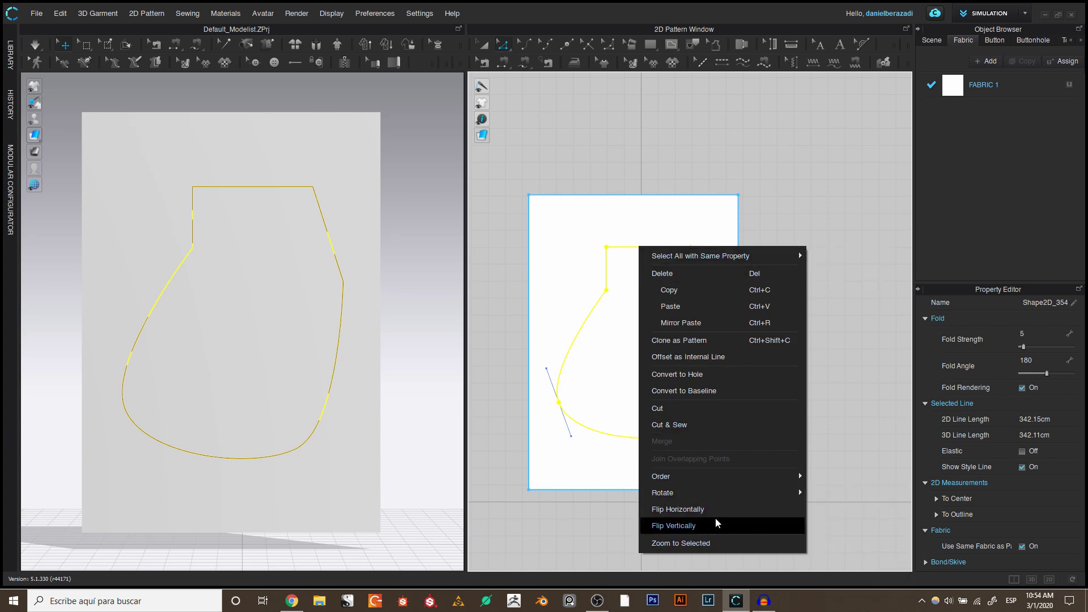
pyautogui.moveTo(719, 491)
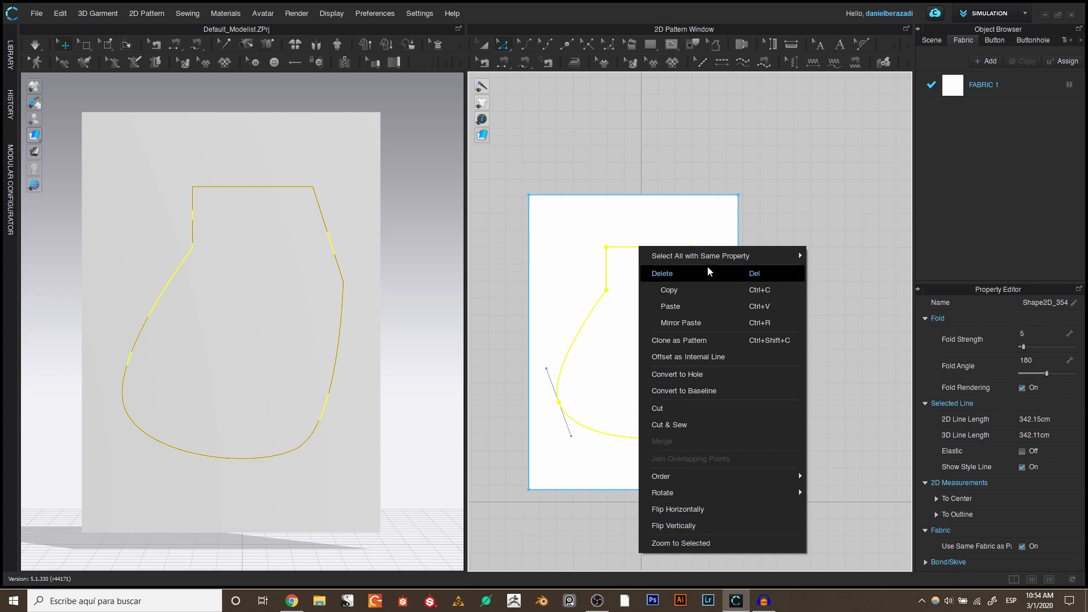
pyautogui.click(749, 373)
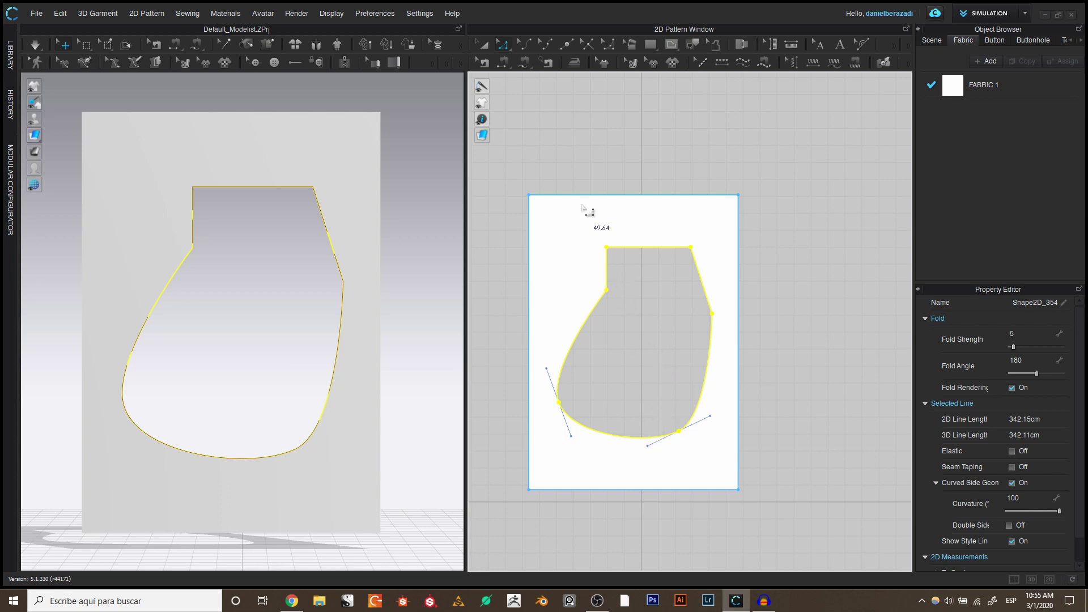
pyautogui.click(592, 247)
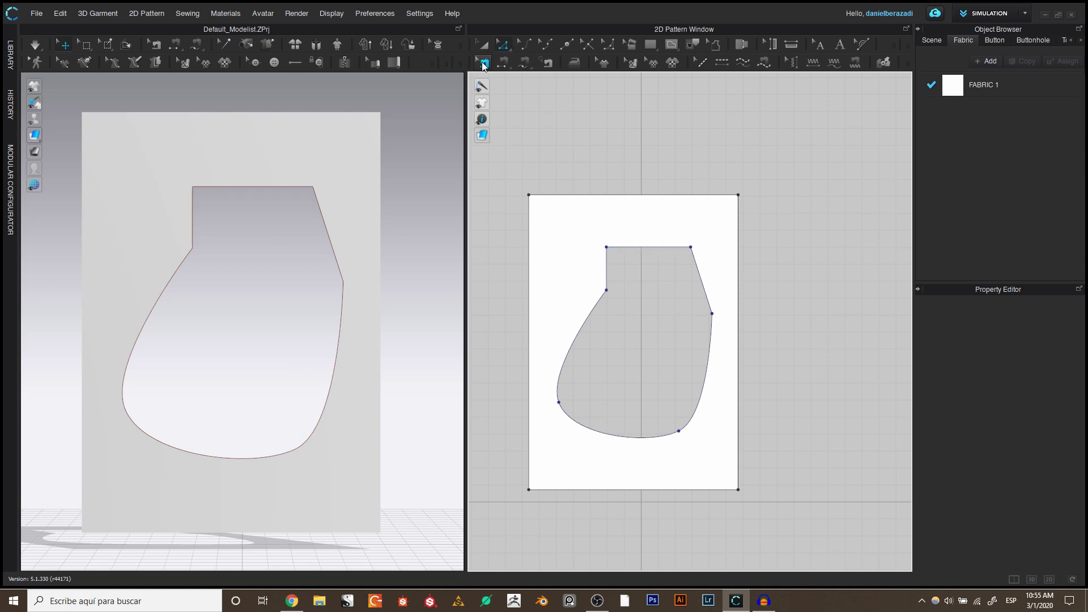
# Bend the hole's straight top edge outward into an arc about 52 cm long using Edit Curvature.
pyautogui.click(524, 45)
pyautogui.click(646, 238)
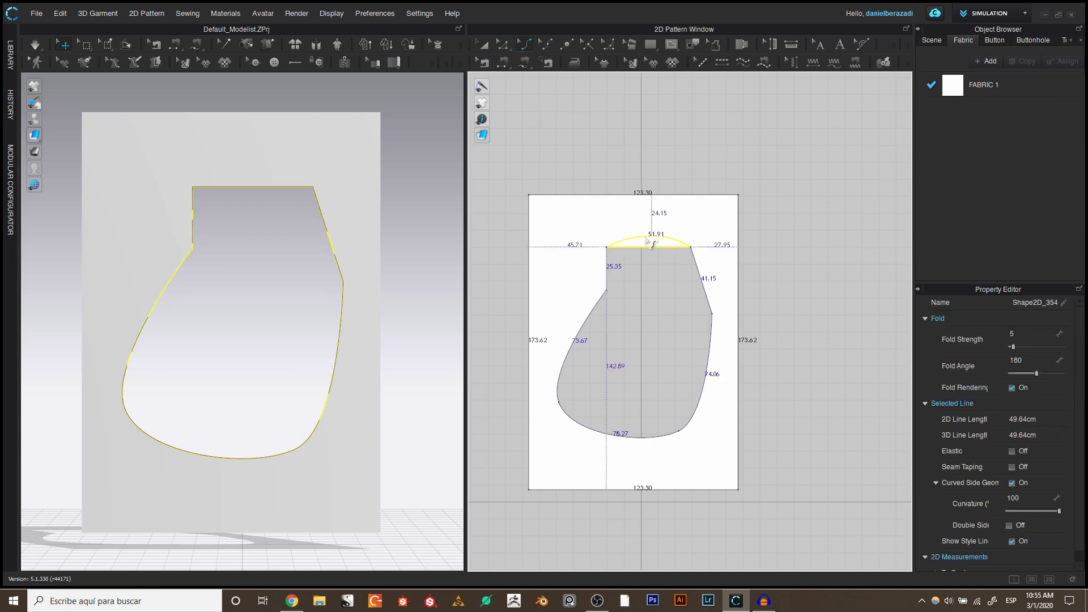
pyautogui.moveTo(648, 240); pyautogui.dragTo(627, 266)
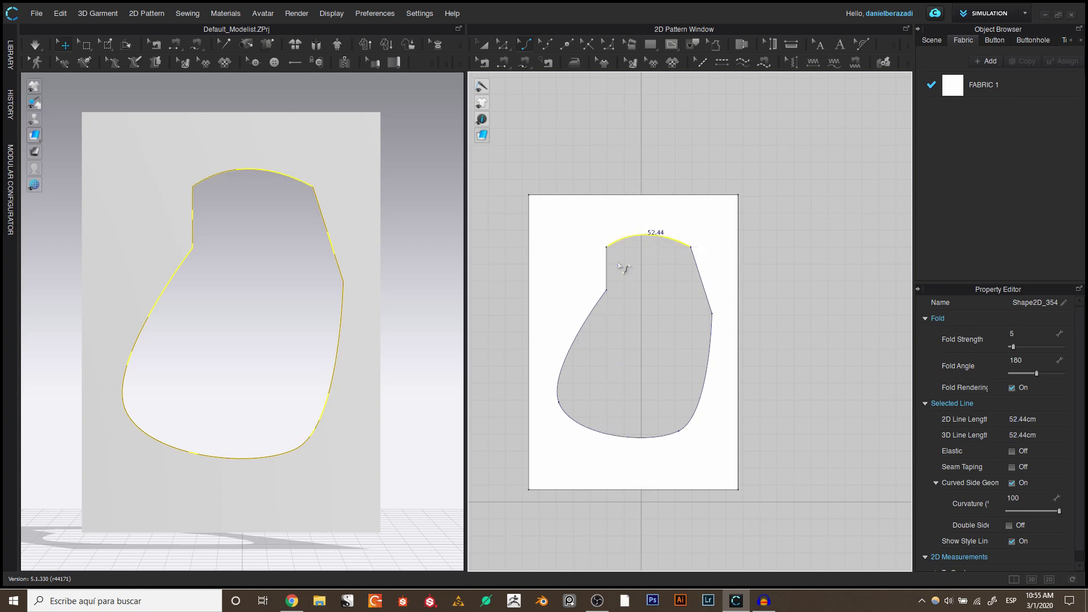
# Move the hole's upper-right point 4.67 cm outward along the X-axis with 0.00 cm Y-axis movement.
pyautogui.click(501, 45)
pyautogui.click(715, 238)
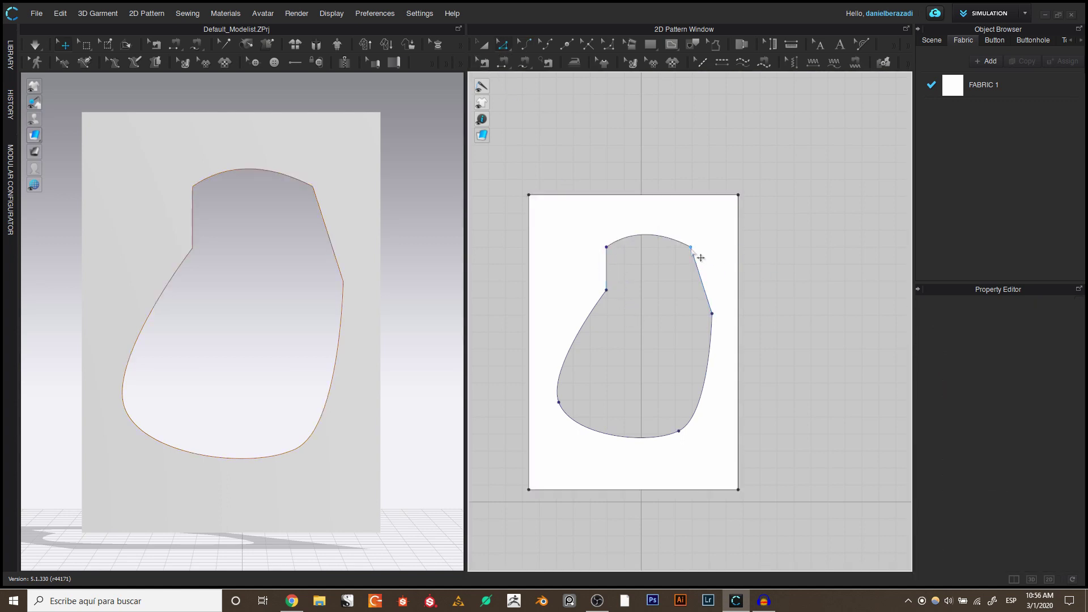
pyautogui.moveTo(691, 248)
pyautogui.mouseDown()
pyautogui.moveTo(703, 244)
pyautogui.moveTo(708, 259)
pyautogui.mouseUp()
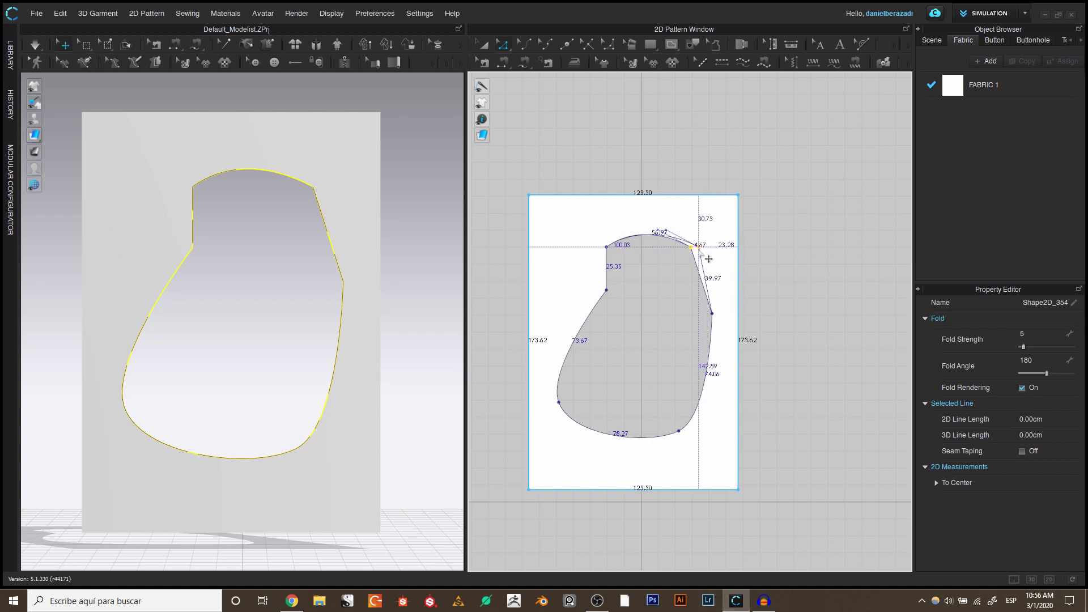
pyautogui.rightClick(709, 259)
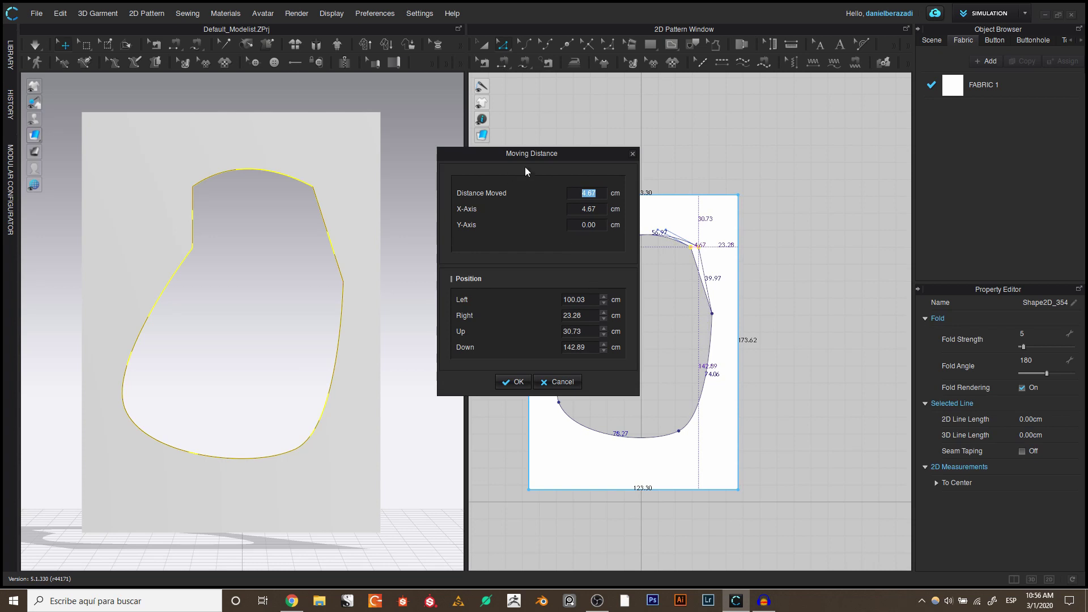
pyautogui.click(519, 382)
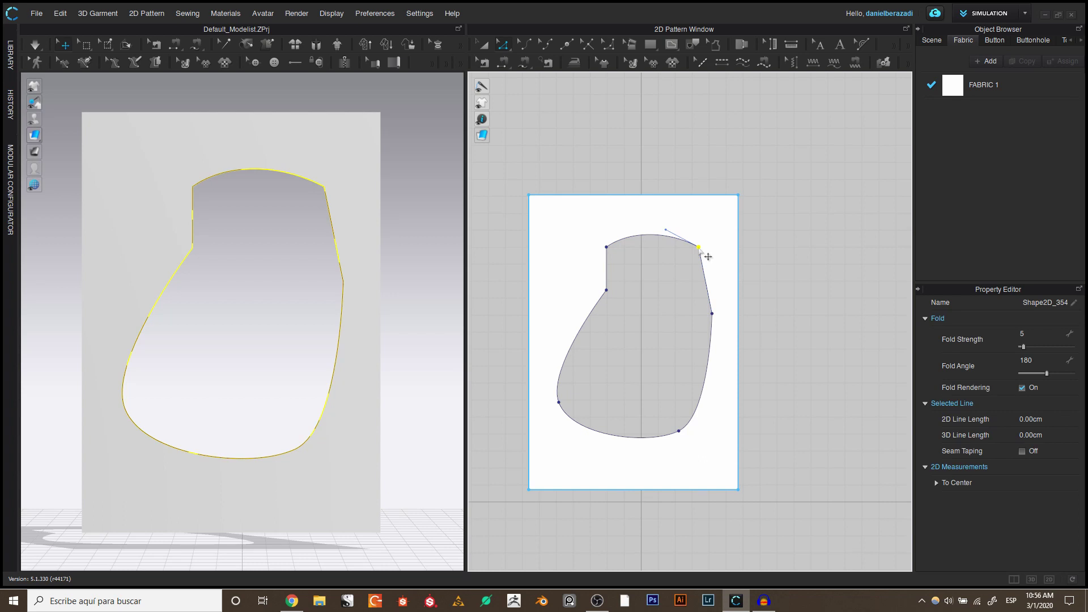
# Delete the hole's entire outline from the rectangular pattern and undo the deletion.
pyautogui.doubleClick(652, 244)
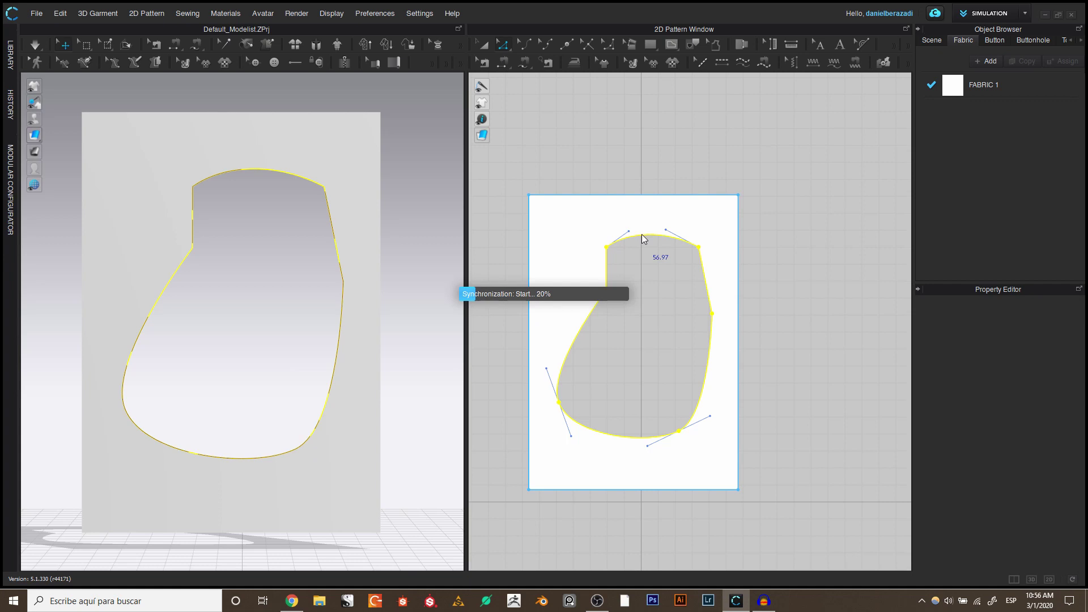
pyautogui.press('Delete')
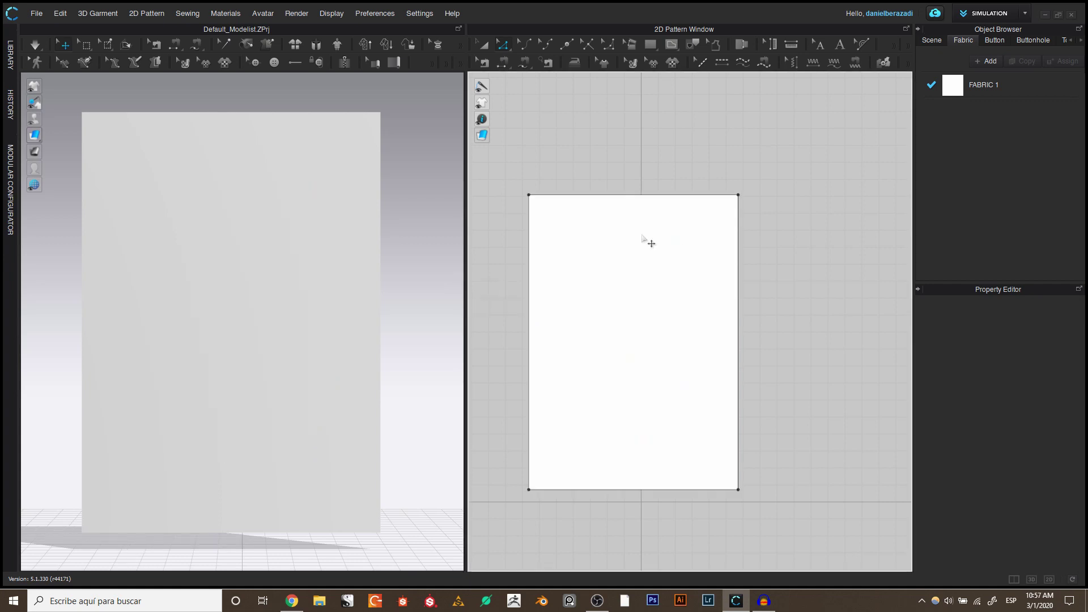
pyautogui.hotkey('ctrl', 'z')
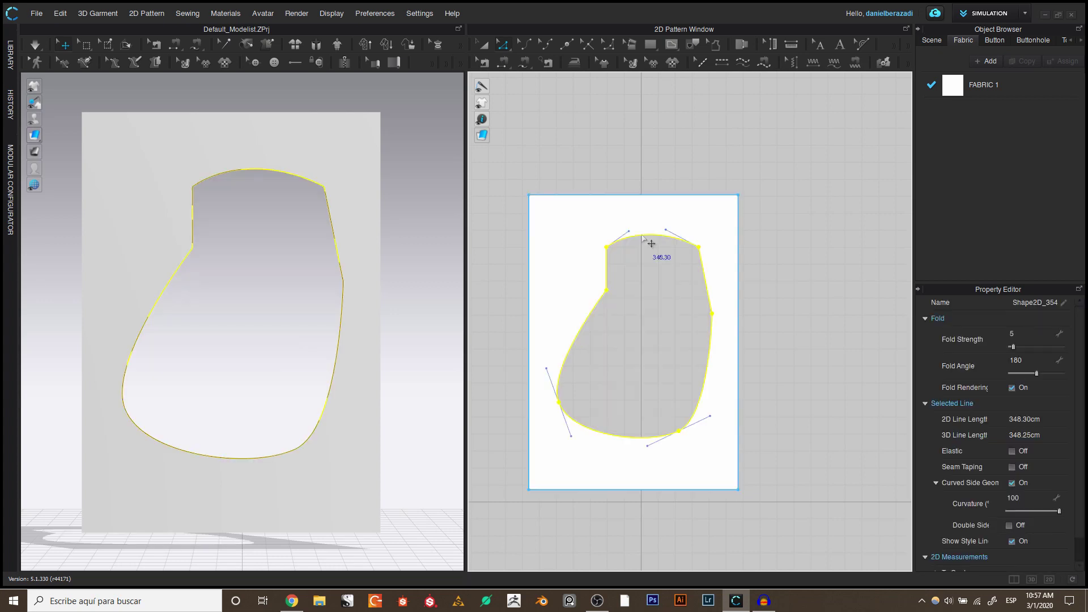
# Delete the hole's upper-right point and add a new point near the middle of the resulting slanted edge.
pyautogui.click(707, 220)
pyautogui.click(699, 246)
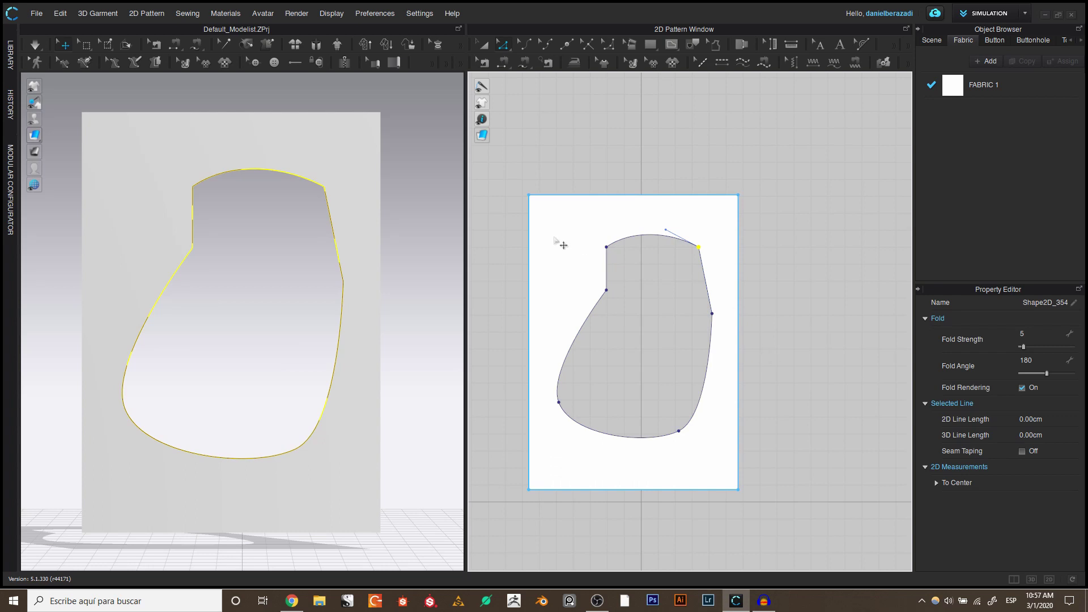
pyautogui.press('Delete')
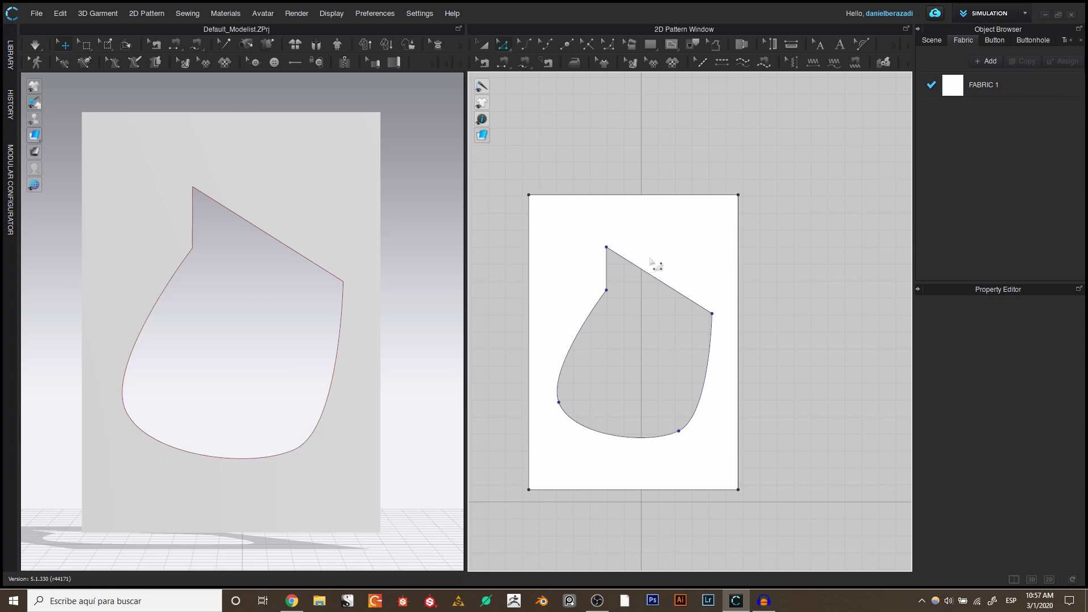
pyautogui.click(568, 45)
pyautogui.click(668, 182)
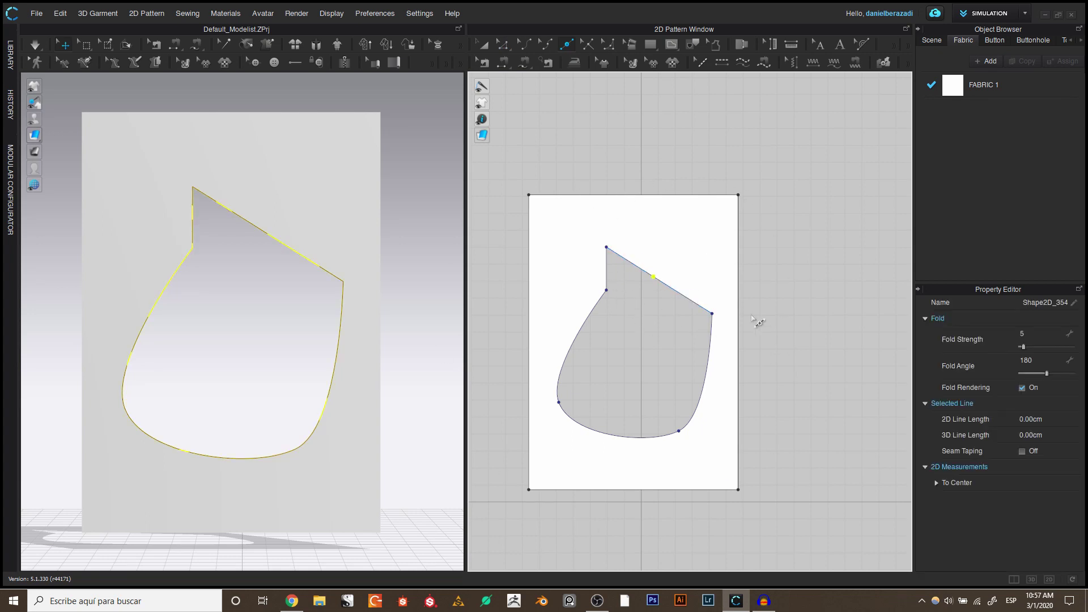